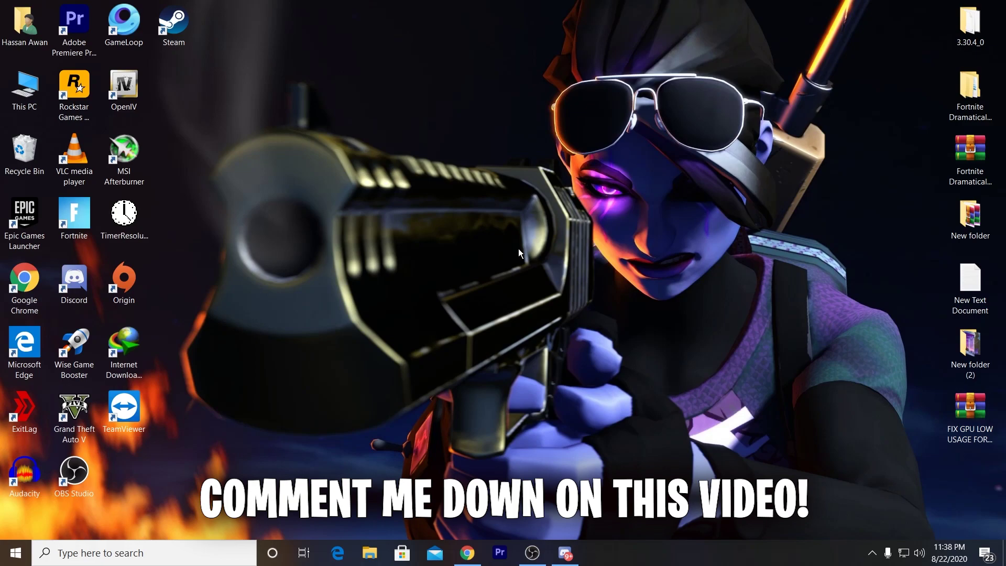
left_click(478, 554)
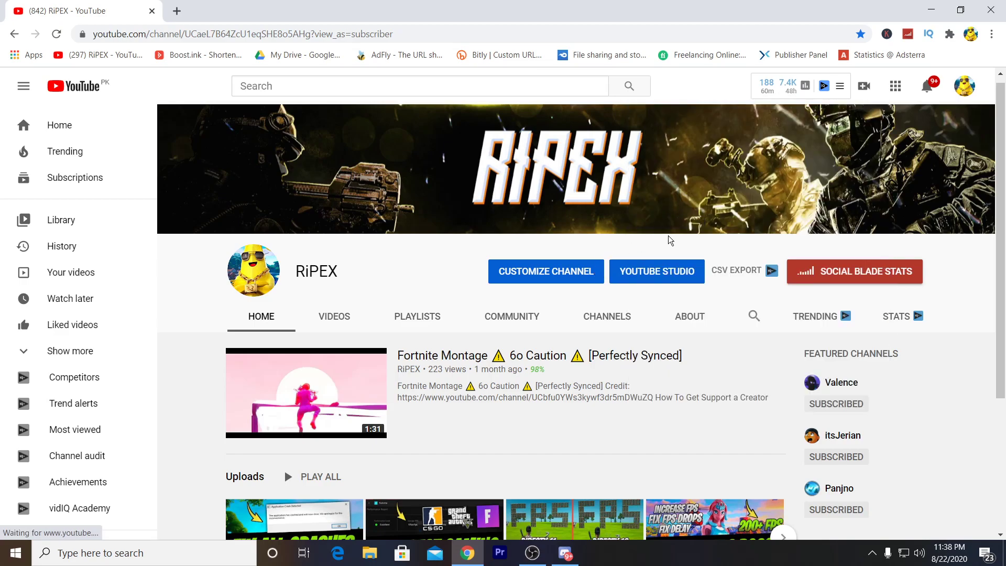
left_click(931, 9)
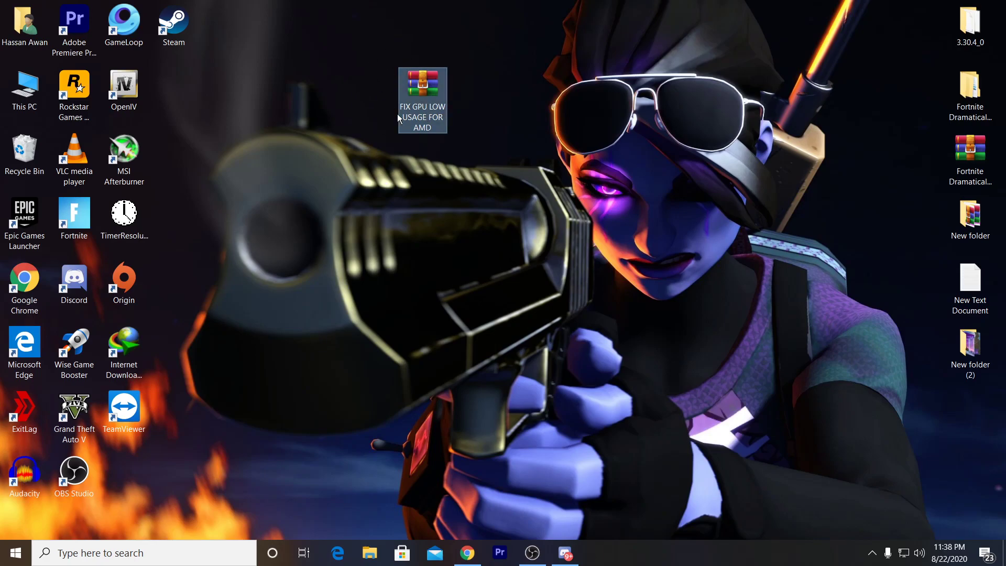
- Extract the FIX GPU LOW USAGE FOR AMD archive on the desktop to its own folder and open the inner folder
left_click_drag(397, 114, 581, 139)
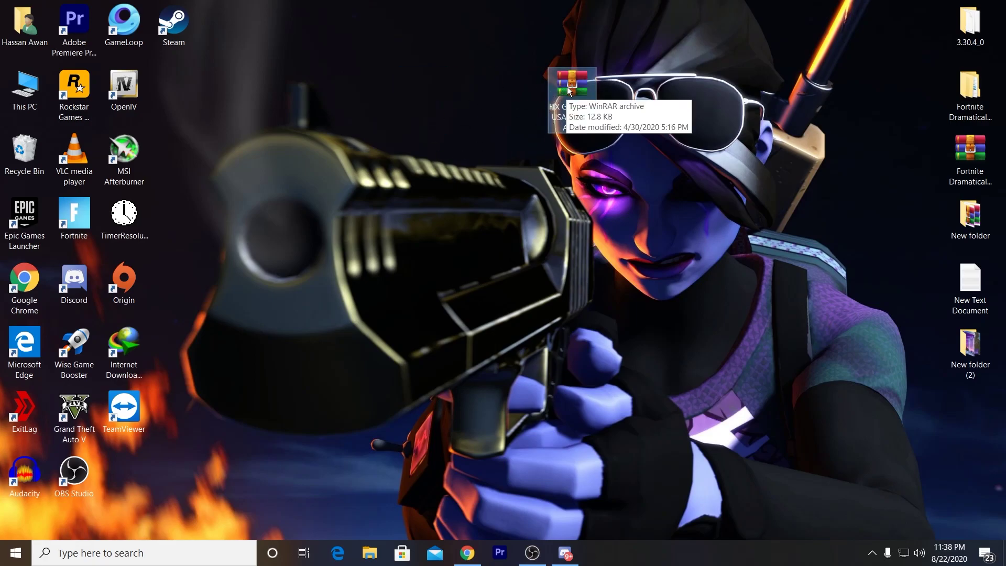
right_click(558, 67)
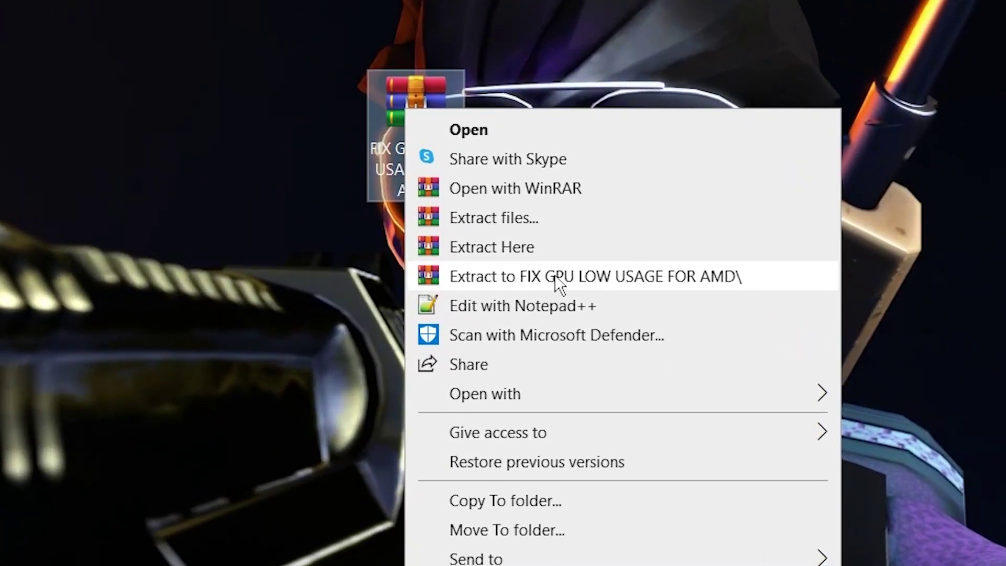
left_click(557, 277)
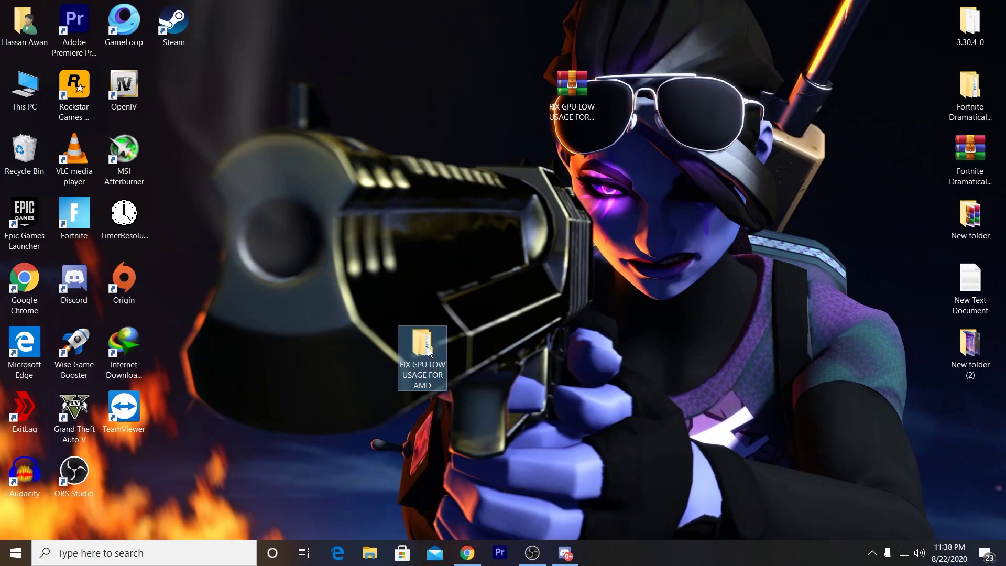
double_click(425, 352)
double_click(215, 89)
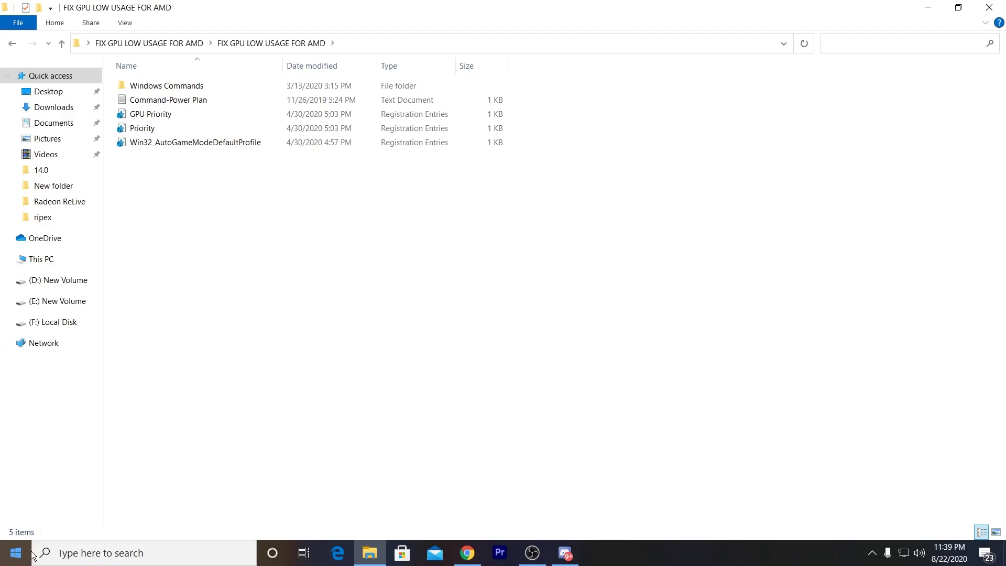
- Open the Windows restore point settings and confirm system protection as turned on for the (C:) Local Disk
left_click(97, 553)
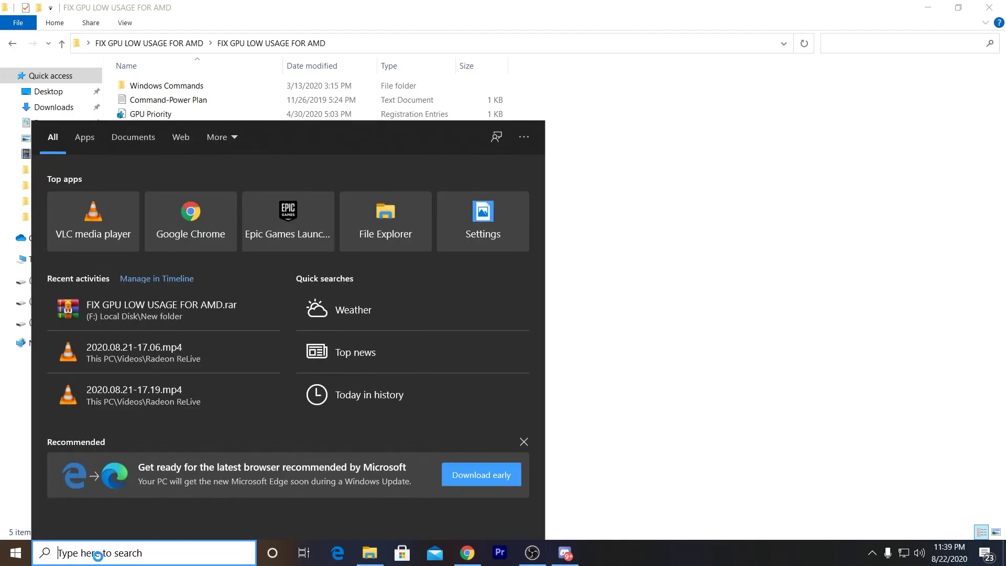
type("RES")
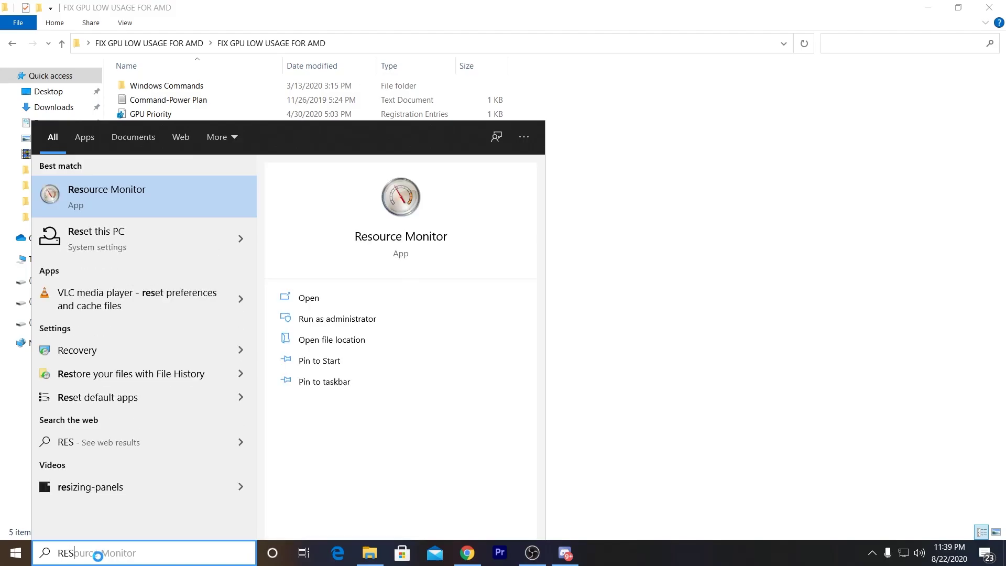
type("TOR")
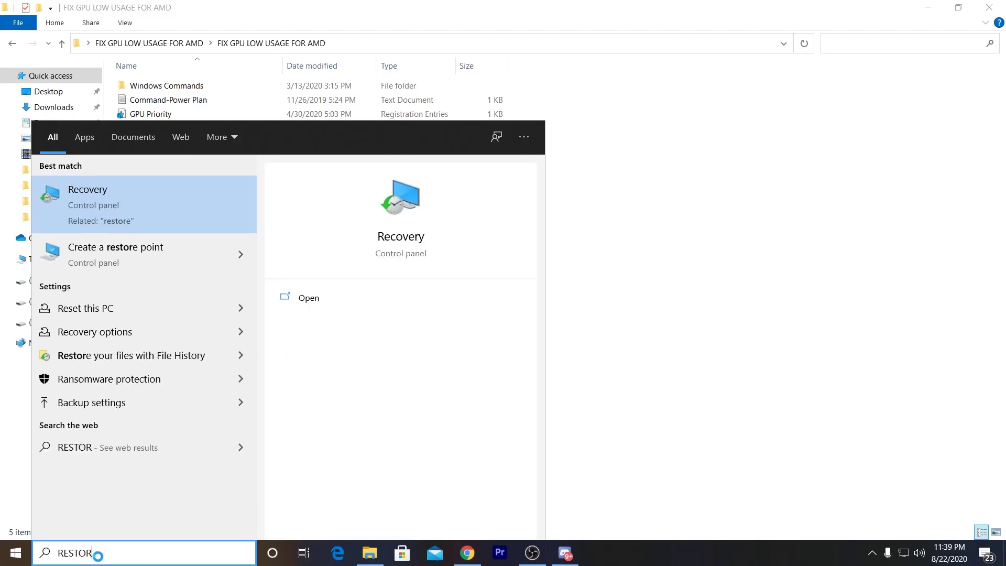
type("E")
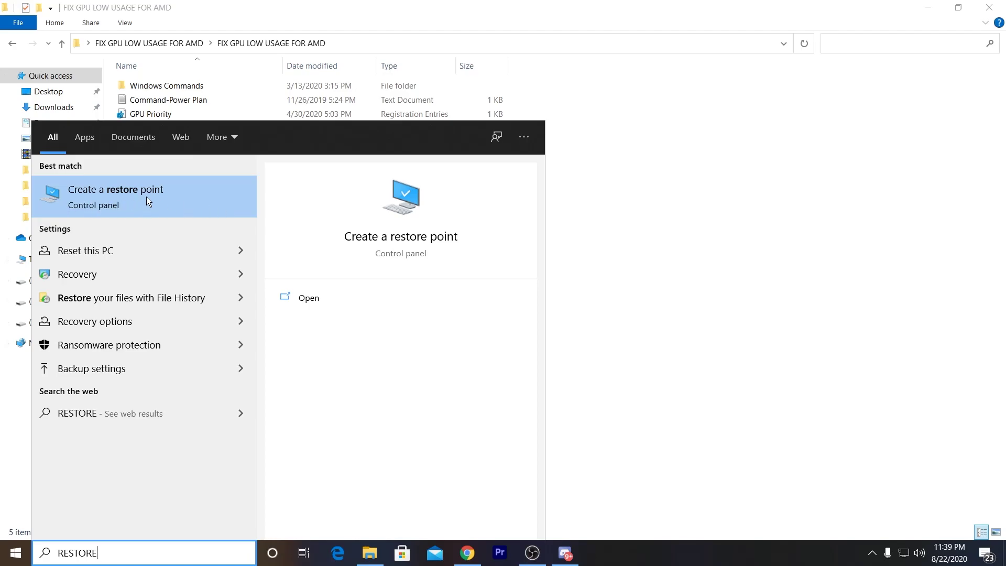
left_click(118, 195)
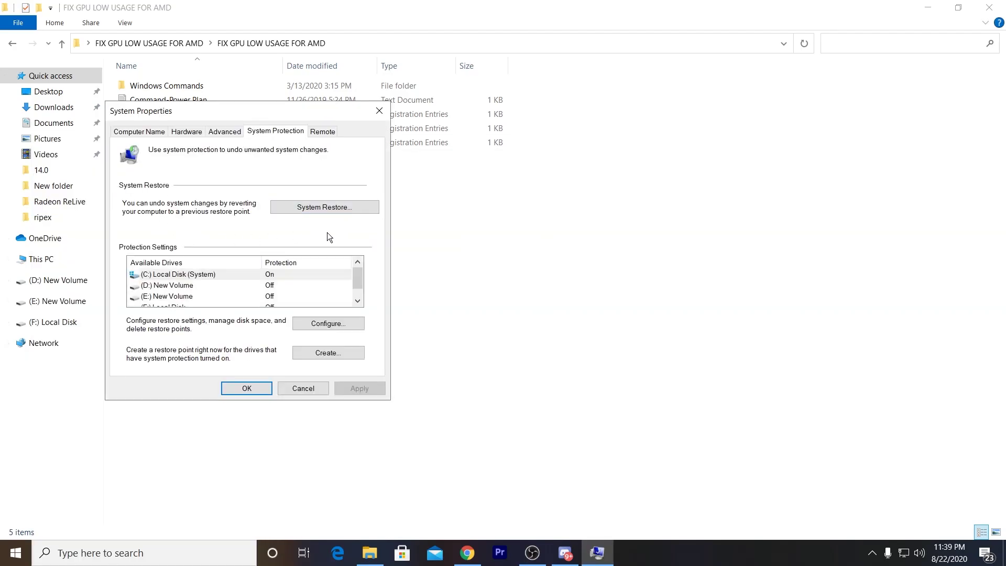
left_click(328, 323)
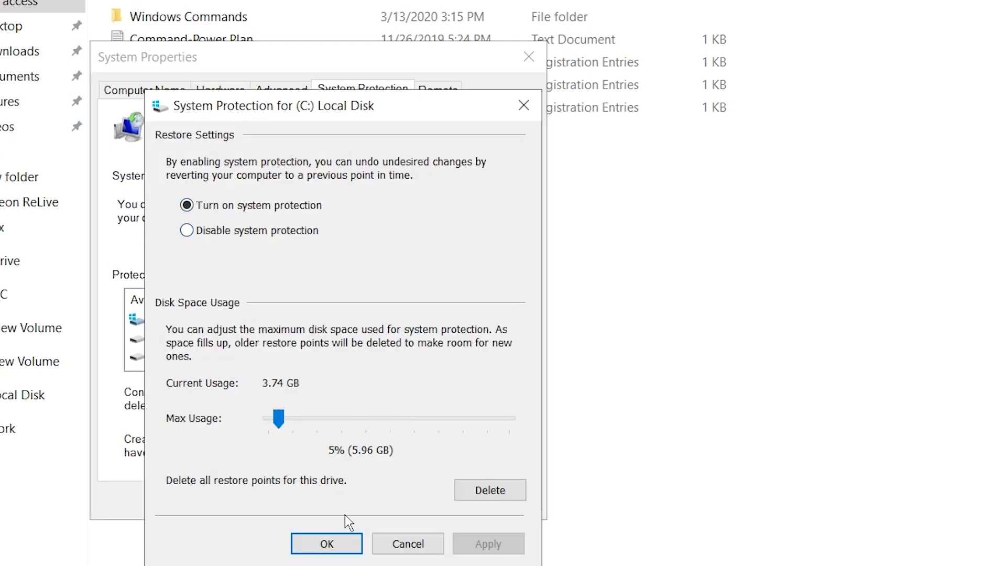
left_click(335, 543)
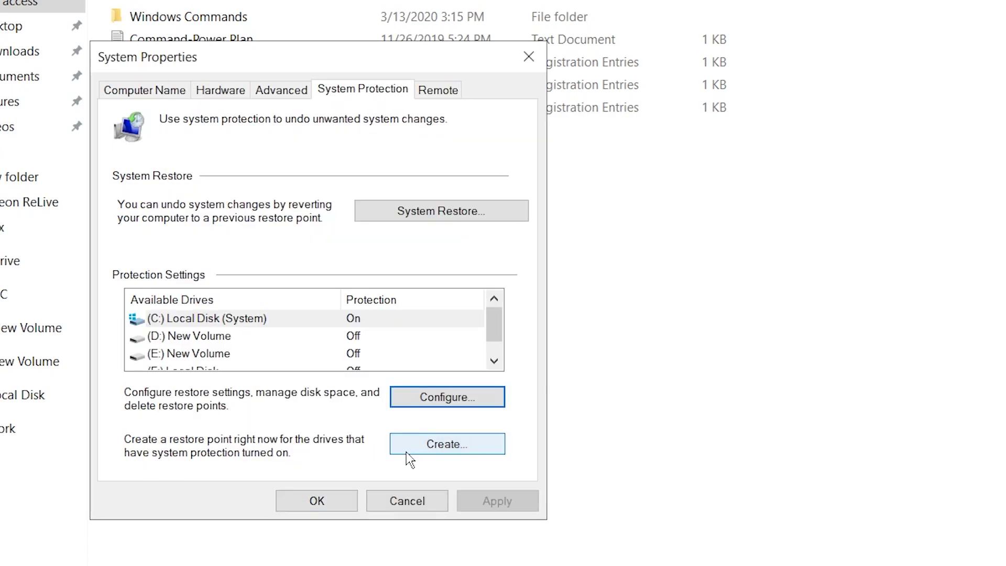
- Create a restore point with the description "FIX LOW USAGE OF GPU"
left_click(464, 445)
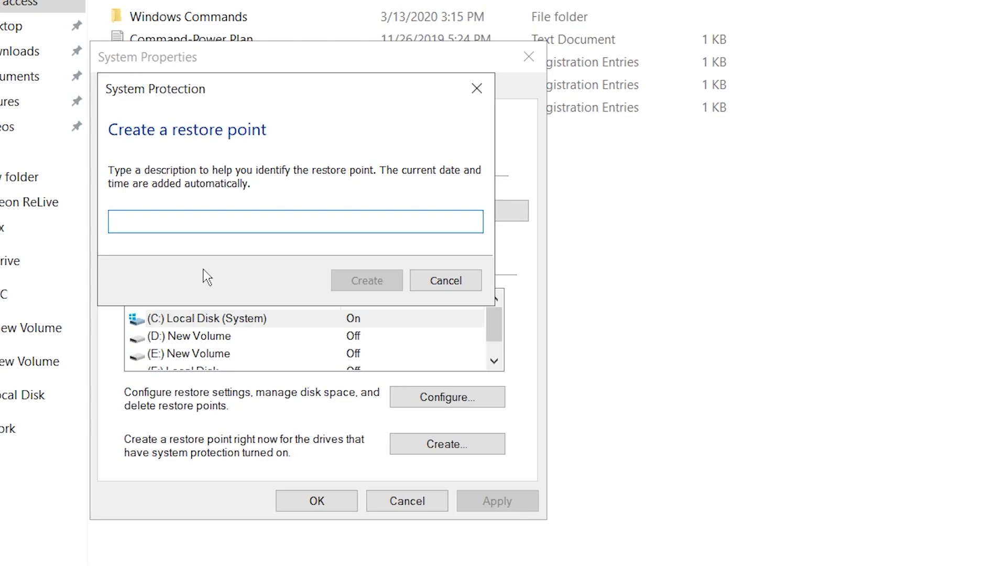
type("FIX LOW USAGE OF GPU")
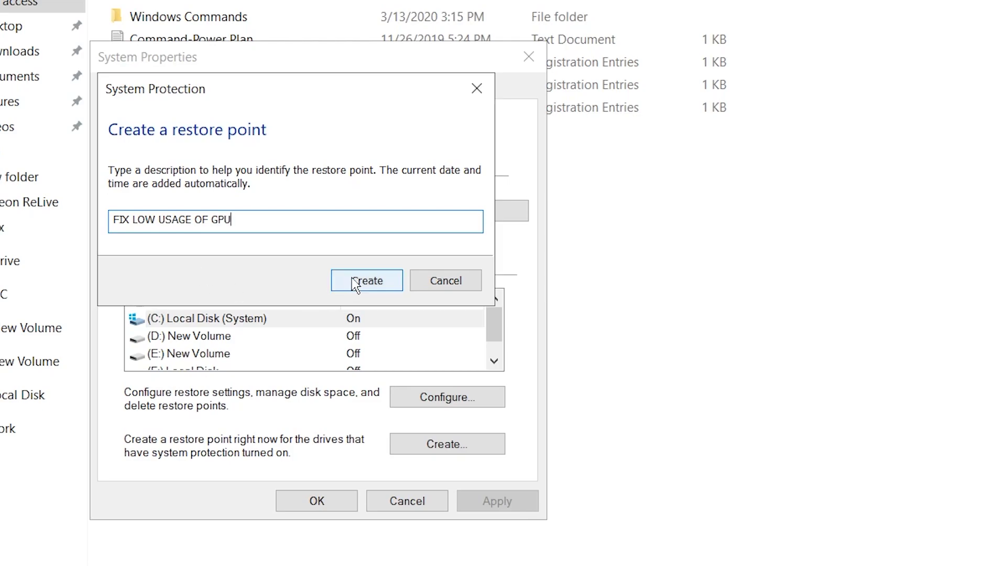
left_click(355, 281)
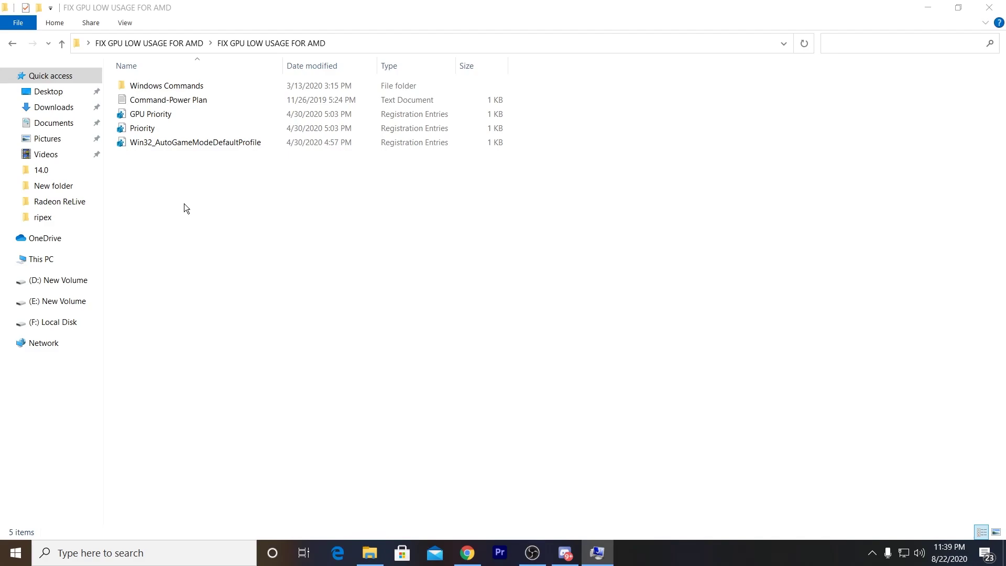
- Run all the batch files in the Windows Commands folder as administrator
double_click(155, 85)
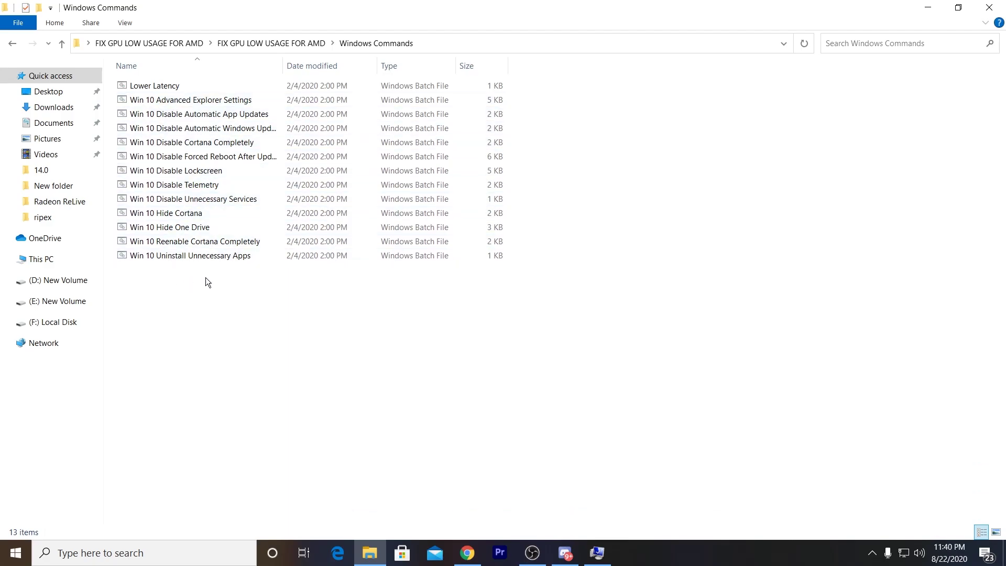
left_click_drag(147, 262, 154, 126)
mouse_move(154, 126)
left_mouse_down()
mouse_move(153, 95)
mouse_move(156, 133)
left_mouse_up()
left_click(292, 265)
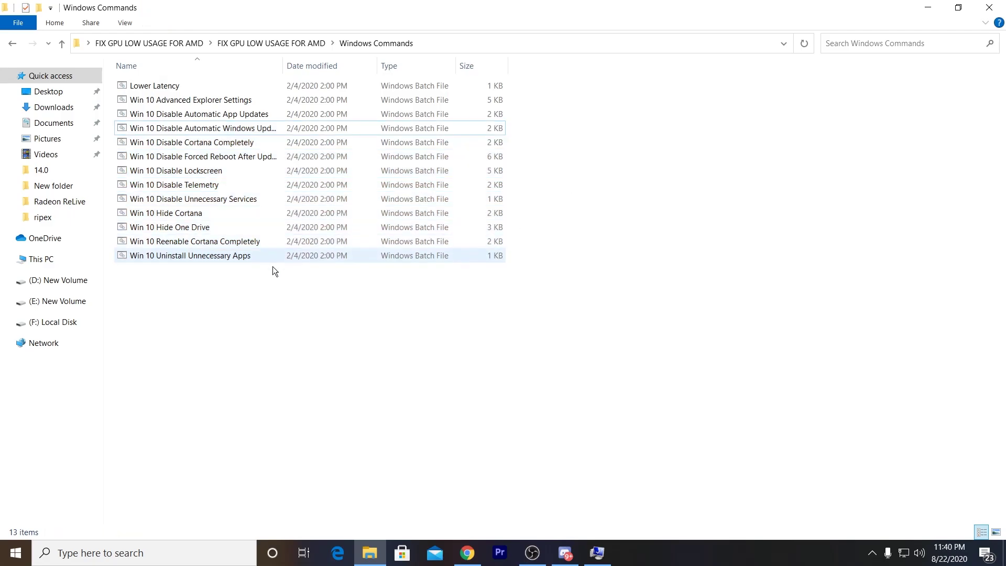
left_click_drag(154, 269, 154, 82)
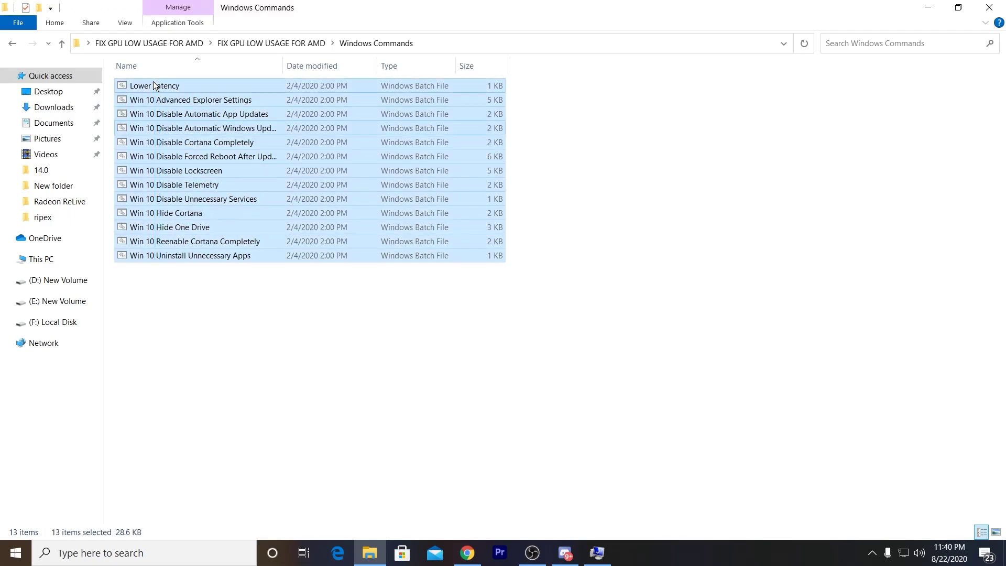
right_click(149, 87)
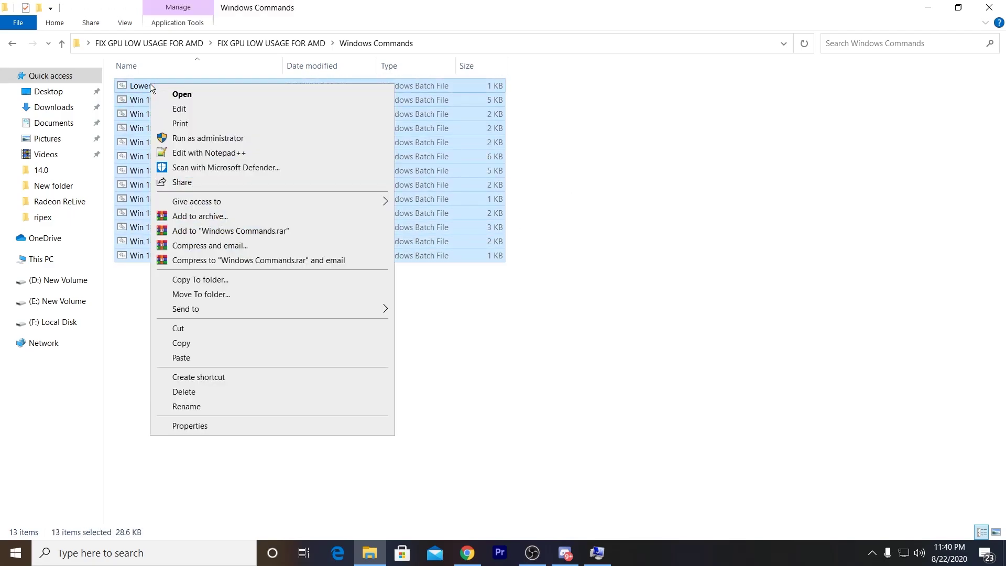
left_click(204, 138)
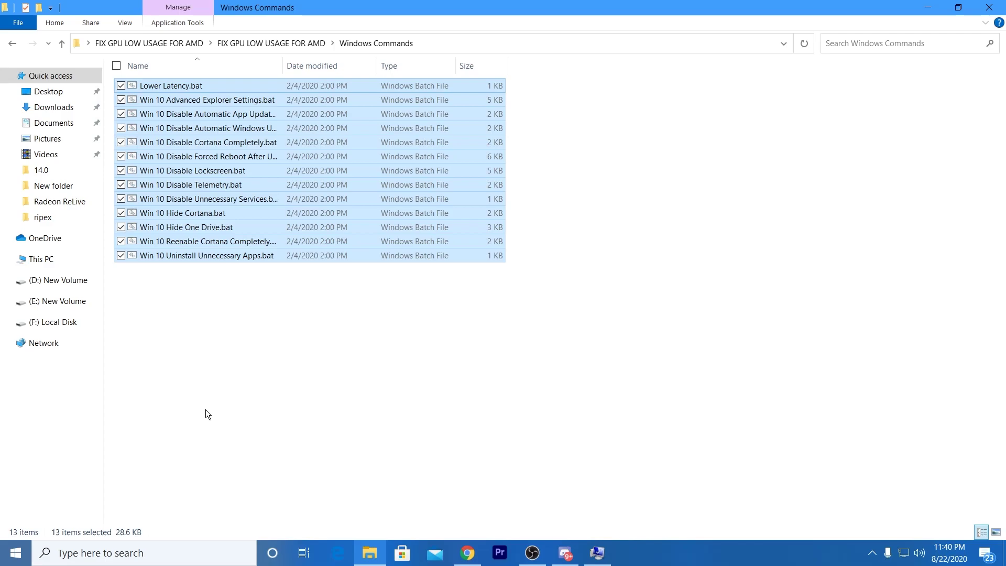
left_click(341, 356)
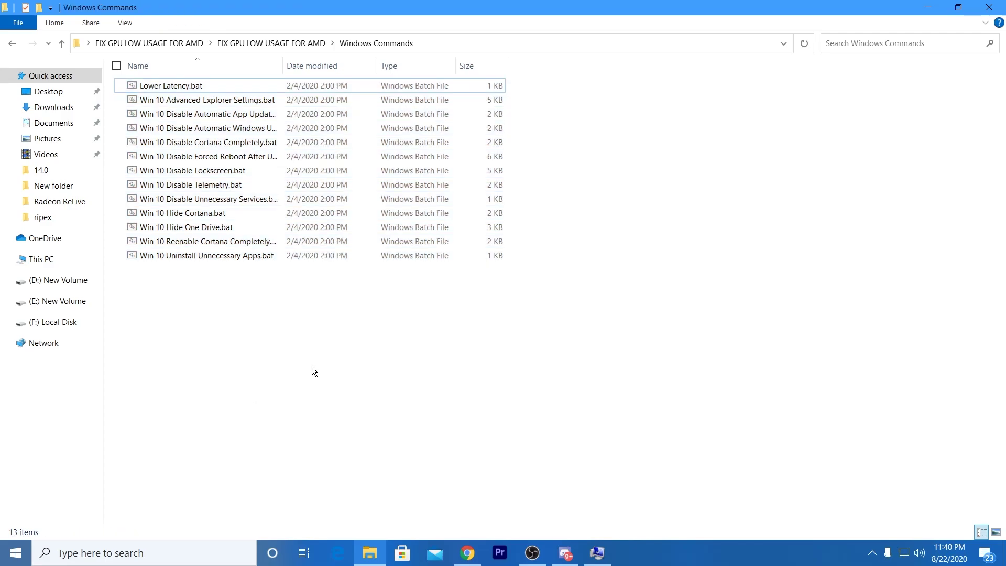
- Return to the parent folder and view the power plan command in Command-Power Plan.txt
key("alt+Left")
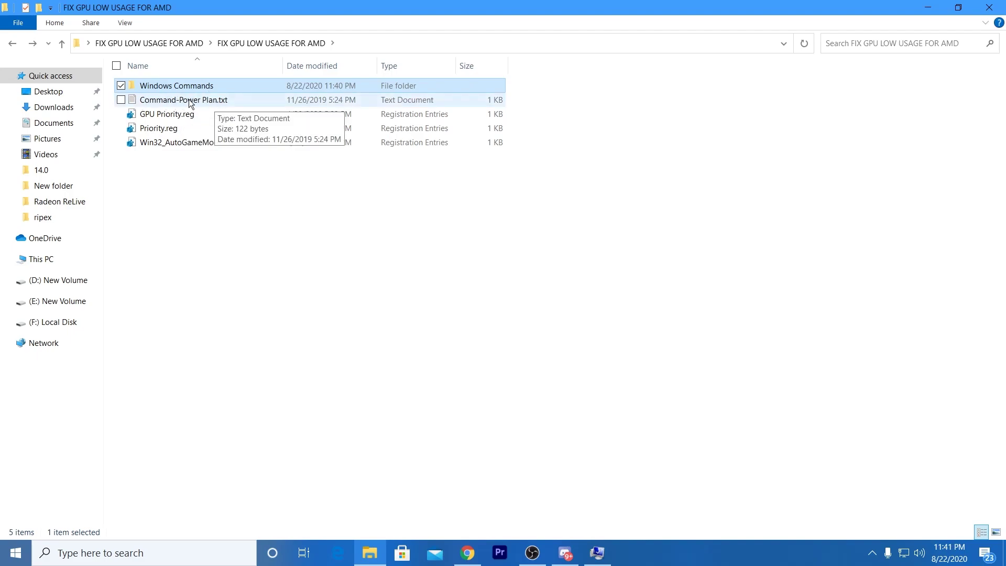
double_click(209, 100)
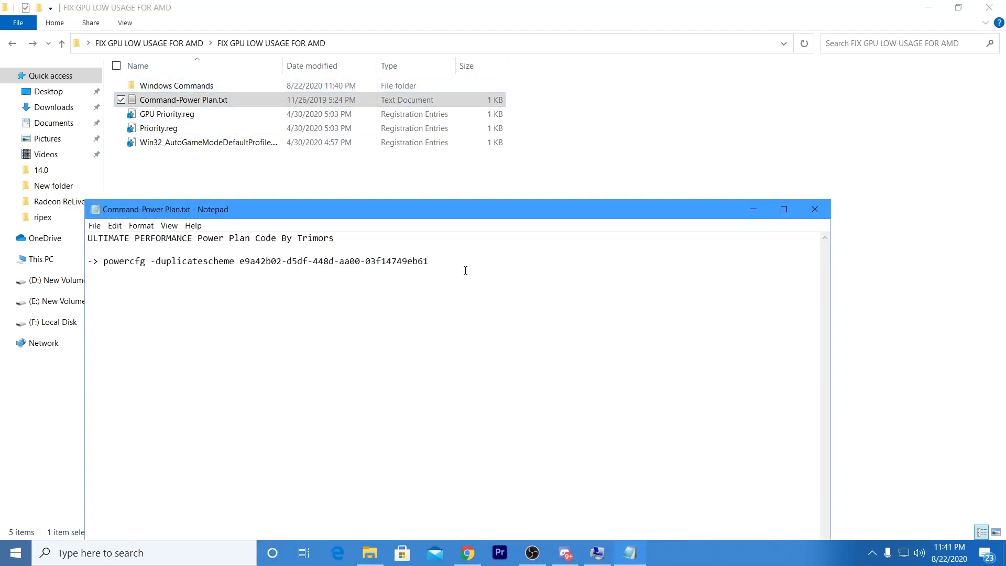
left_click(810, 216)
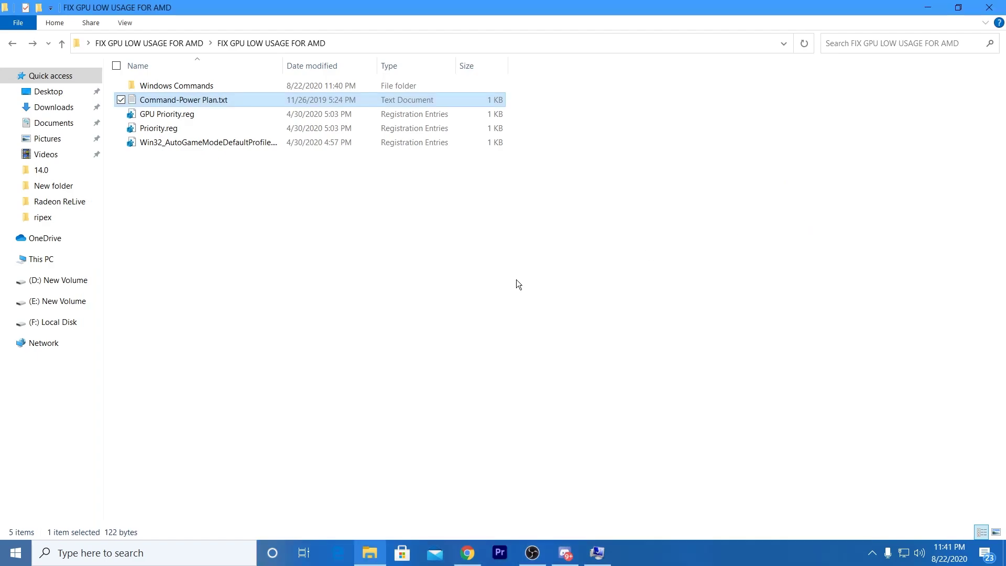
- Search Windows for "POWER", open Power & sleep settings and go to the additional power settings
left_click(78, 553)
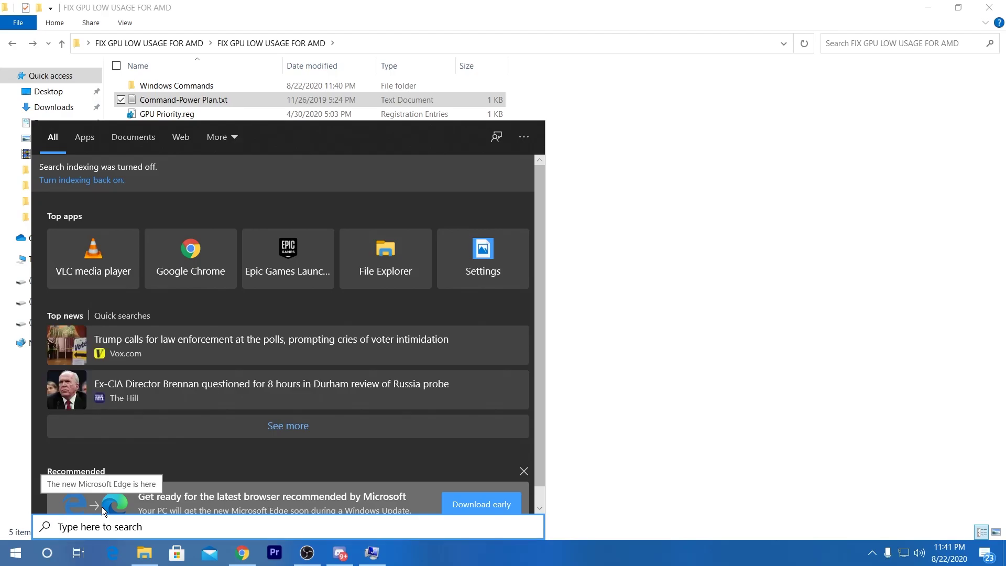
type("P")
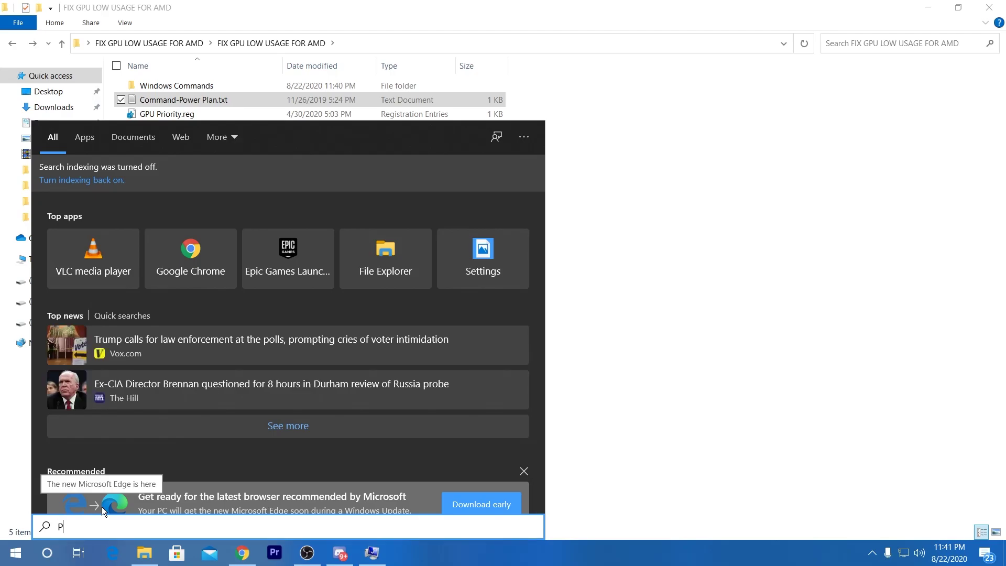
type("OWER")
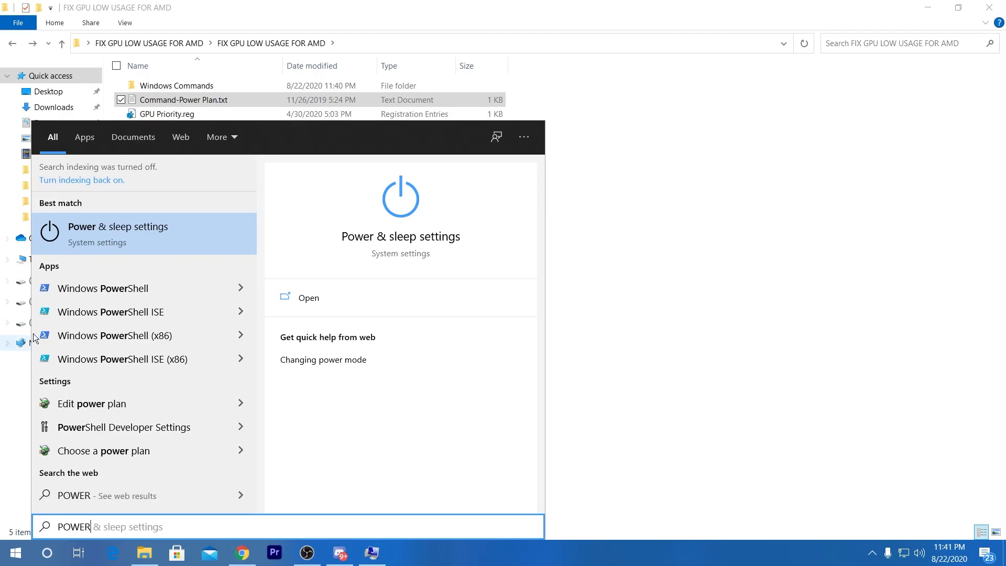
left_click(116, 237)
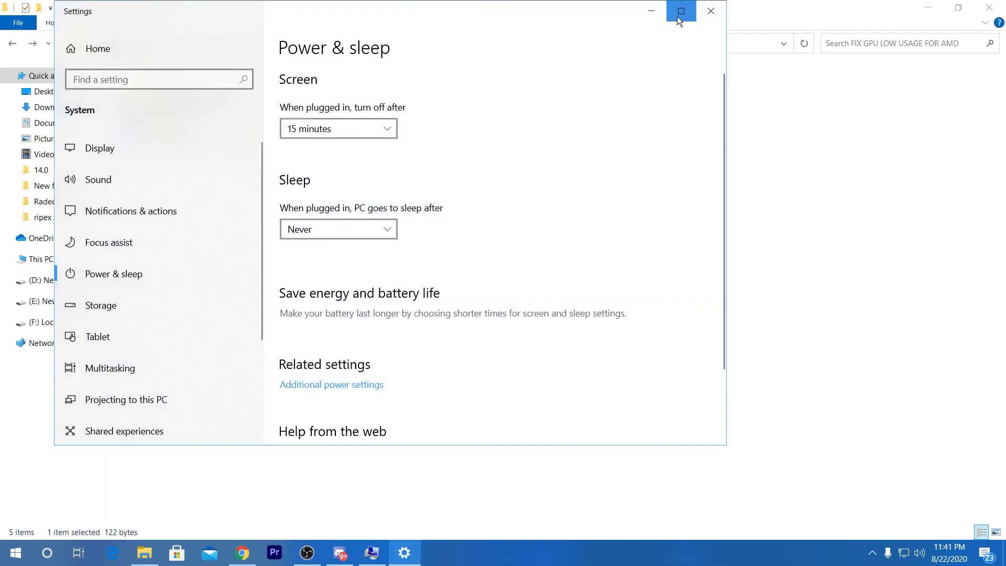
left_click(679, 13)
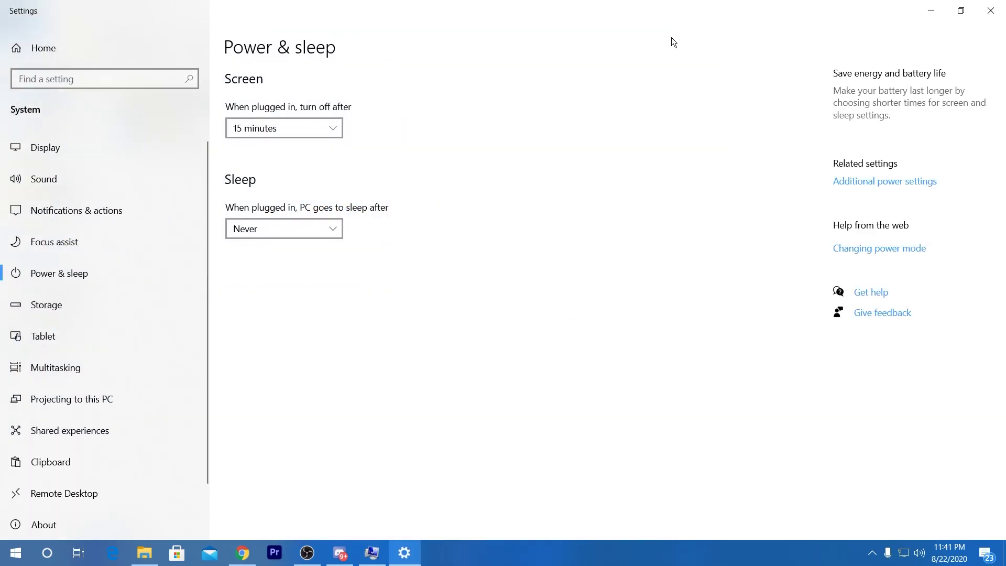
left_click(874, 182)
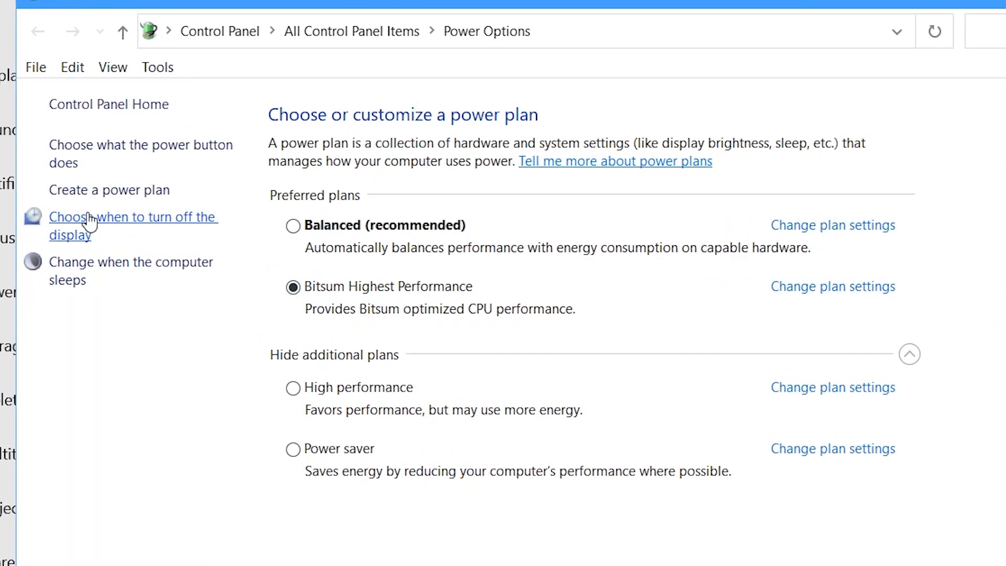
left_click(128, 193)
left_click(368, 304)
left_click(438, 418)
left_click(335, 406)
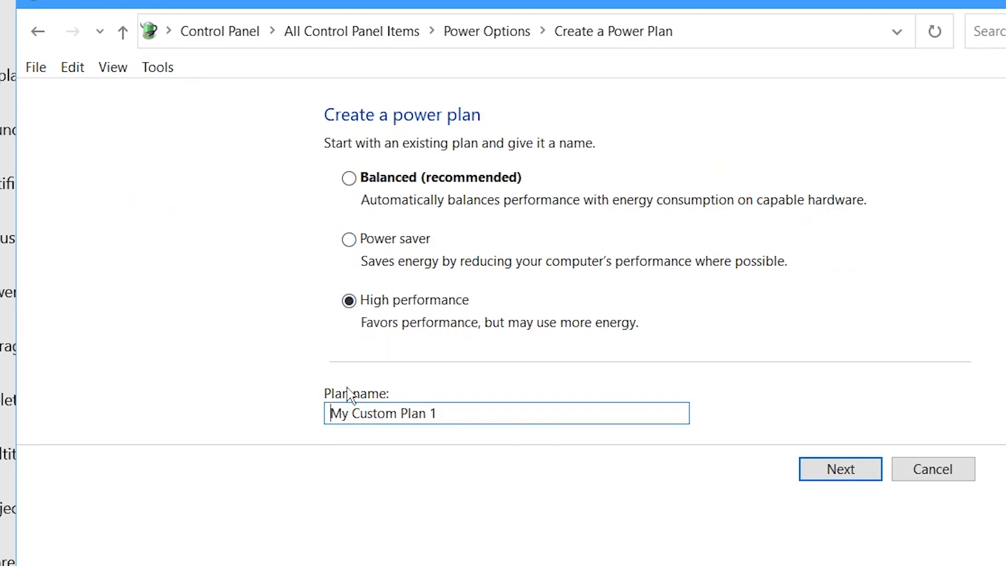
left_click(912, 471)
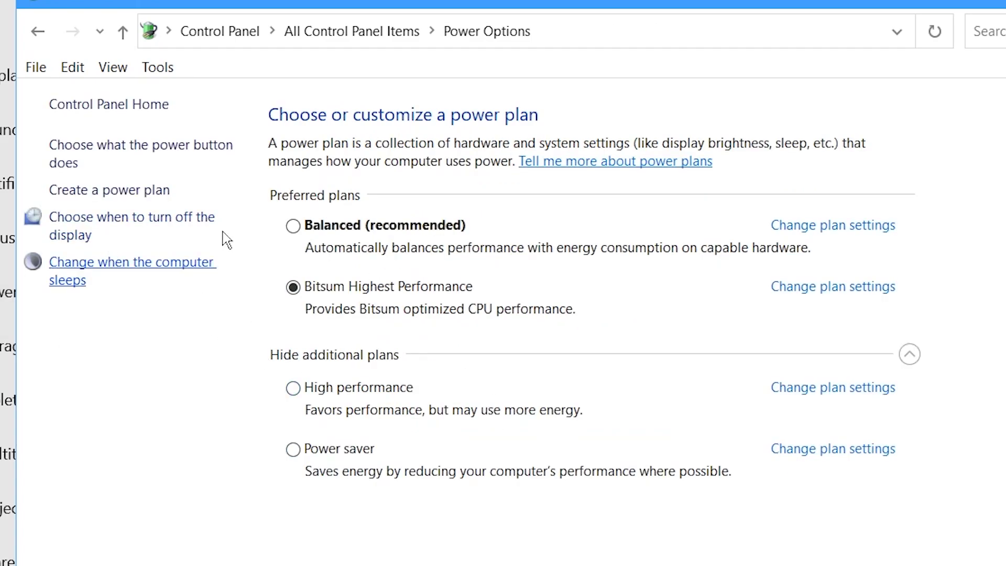
- Open the plan settings for Bitsum Highest Performance and set the display to never turn off
left_click(296, 404)
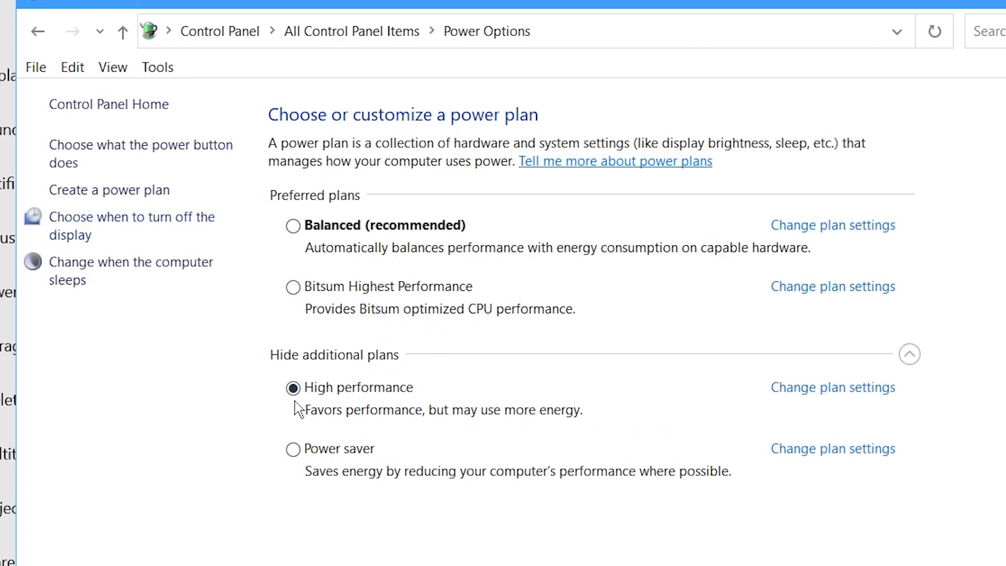
left_click(808, 298)
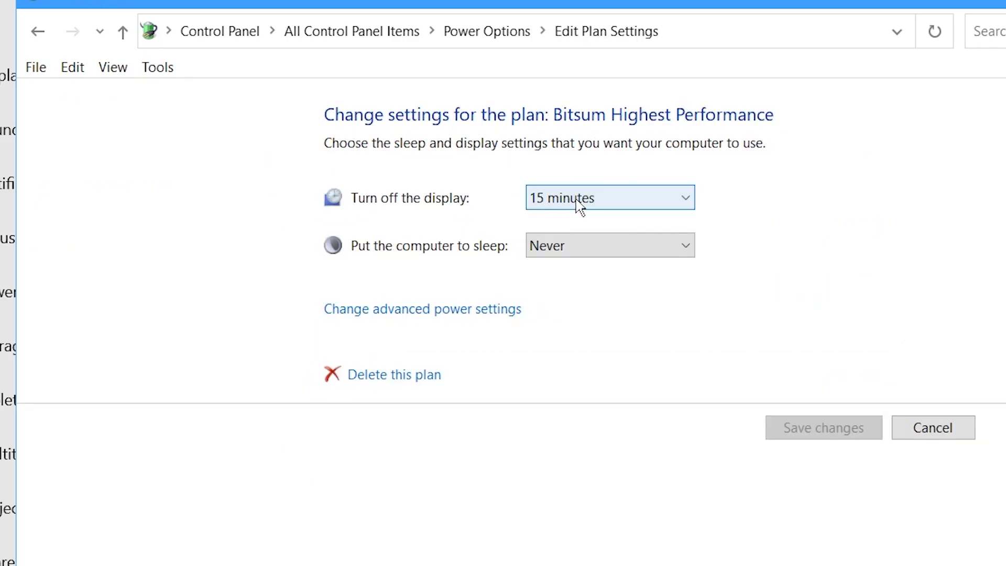
left_click(582, 205)
left_click(545, 491)
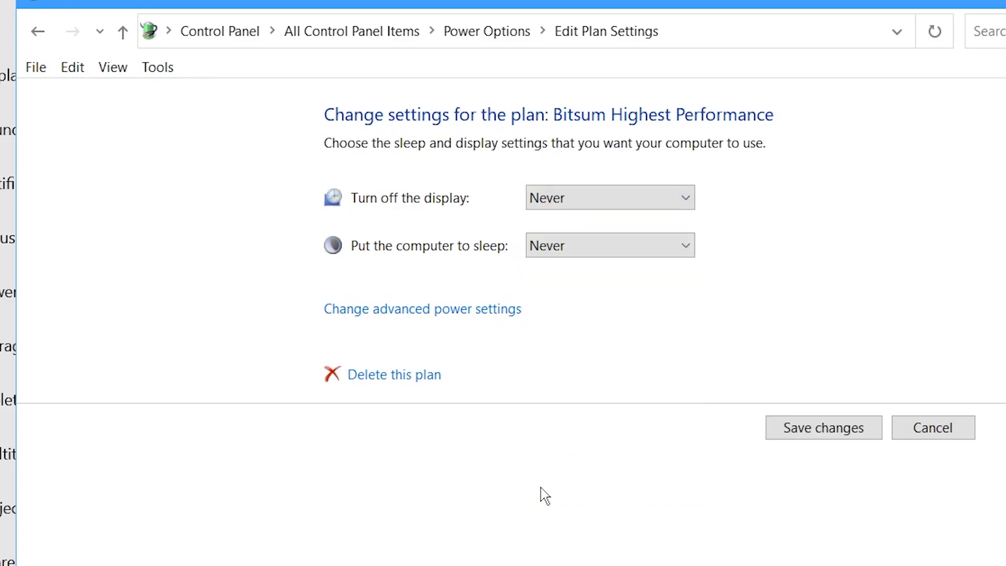
- Check the minimum processor state and the PCI Express link state power management in the plan's advanced power settings
left_click(382, 316)
scroll(250, 314, "down", 1)
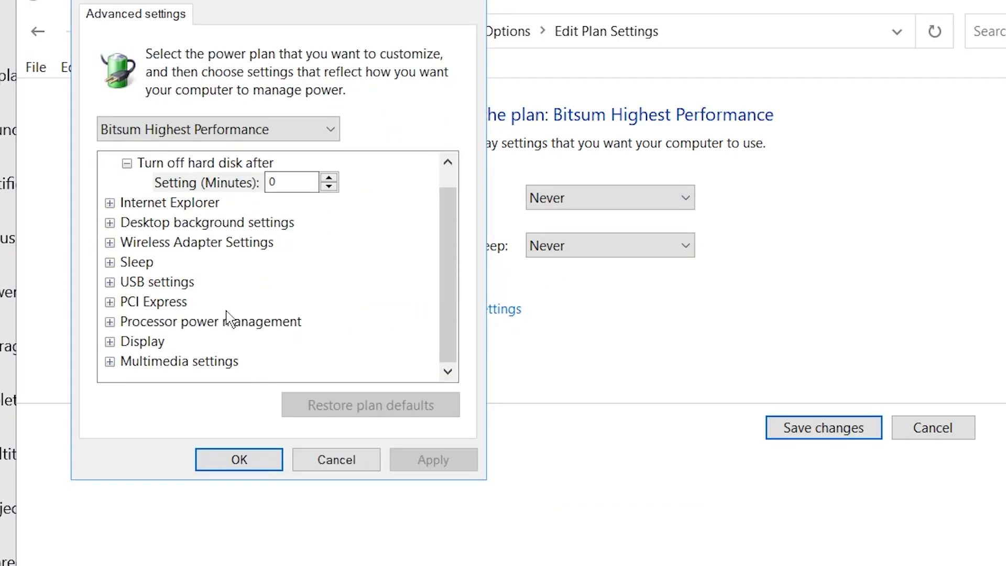
left_click(109, 323)
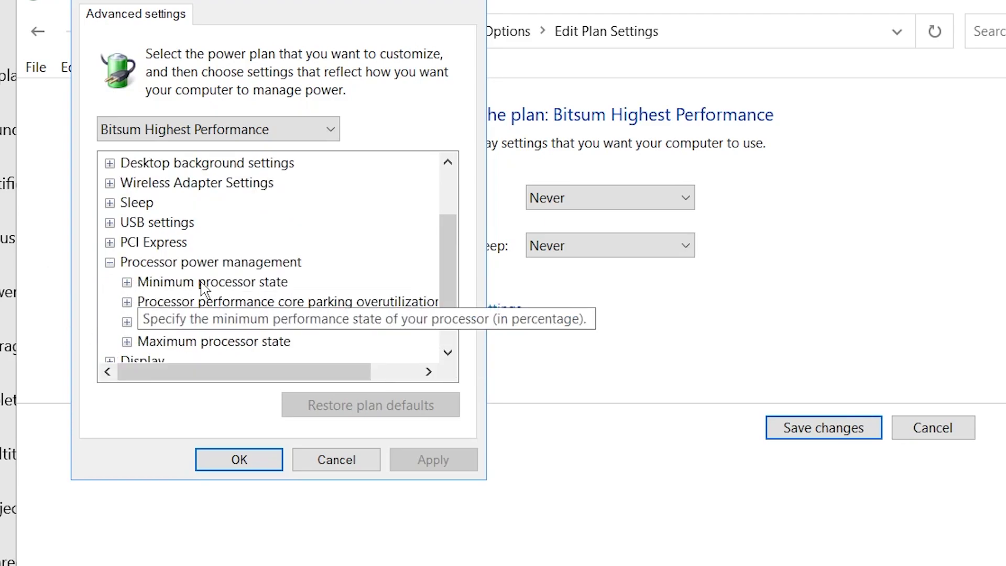
left_click(126, 284)
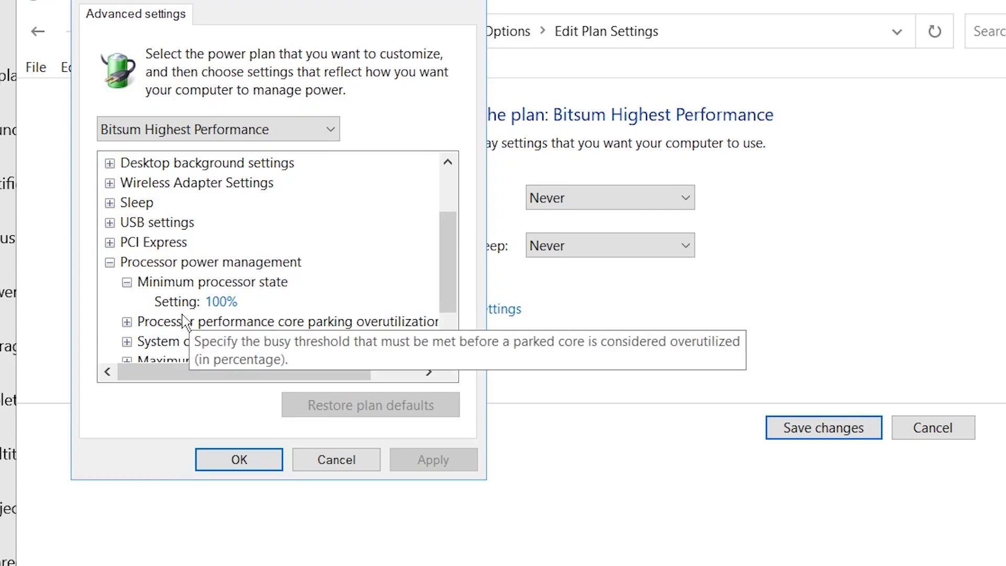
left_click(109, 242)
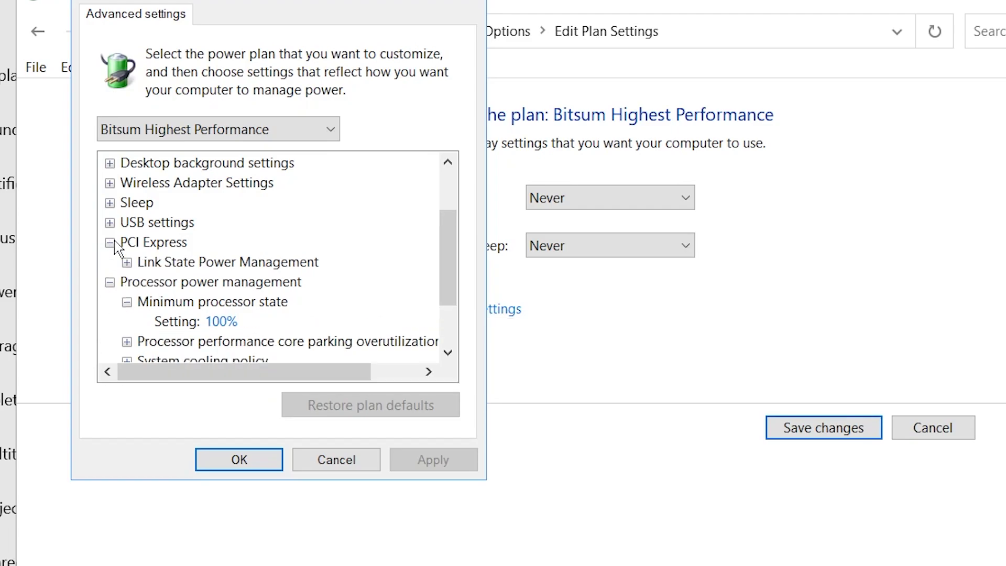
left_click(127, 262)
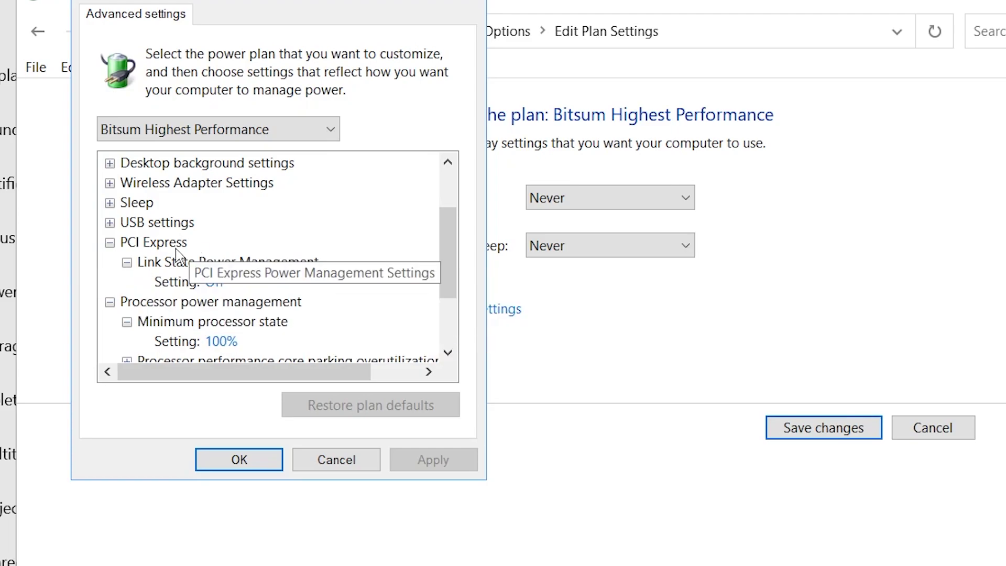
left_click(252, 461)
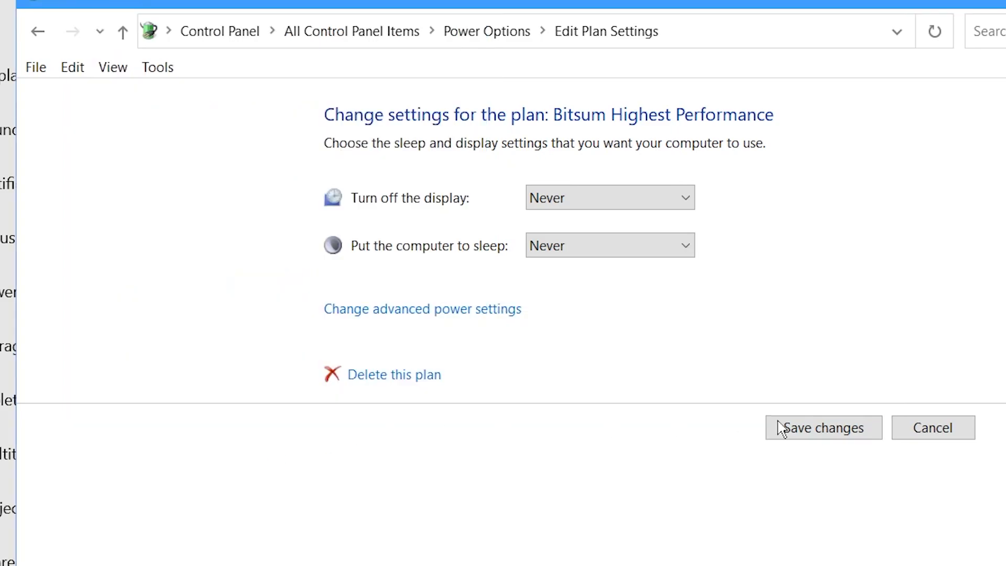
- Save the power plan changes and close the Power Options and Settings windows
left_click(810, 432)
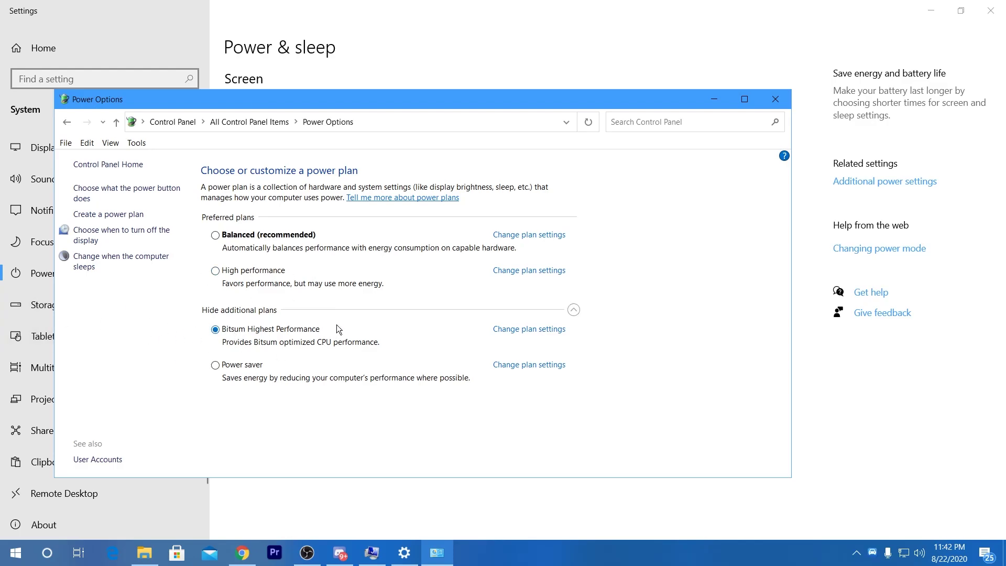
left_click(775, 99)
left_click(990, 11)
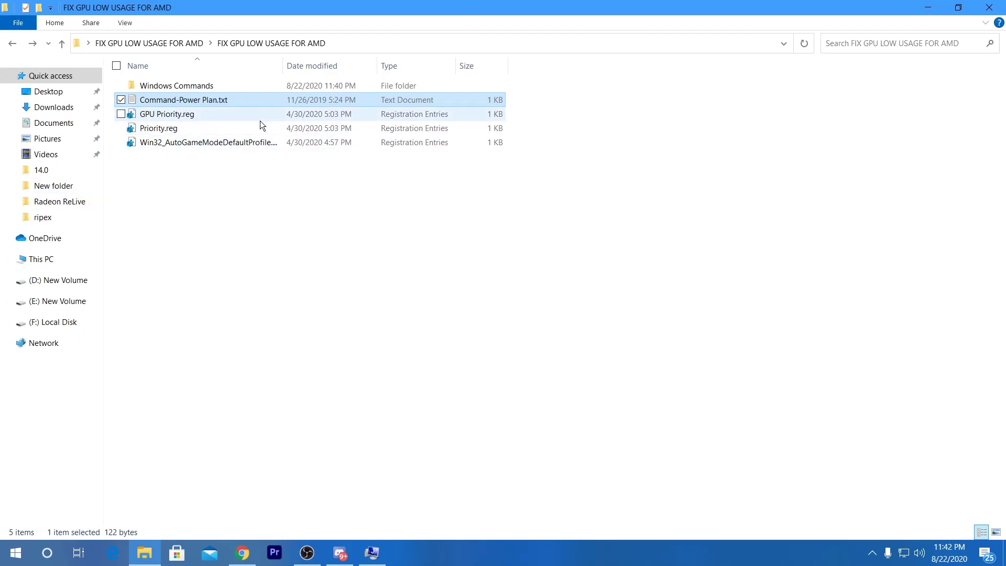
- Merge GPU Priority.reg and Priority.reg into the Windows registry
right_click(159, 114)
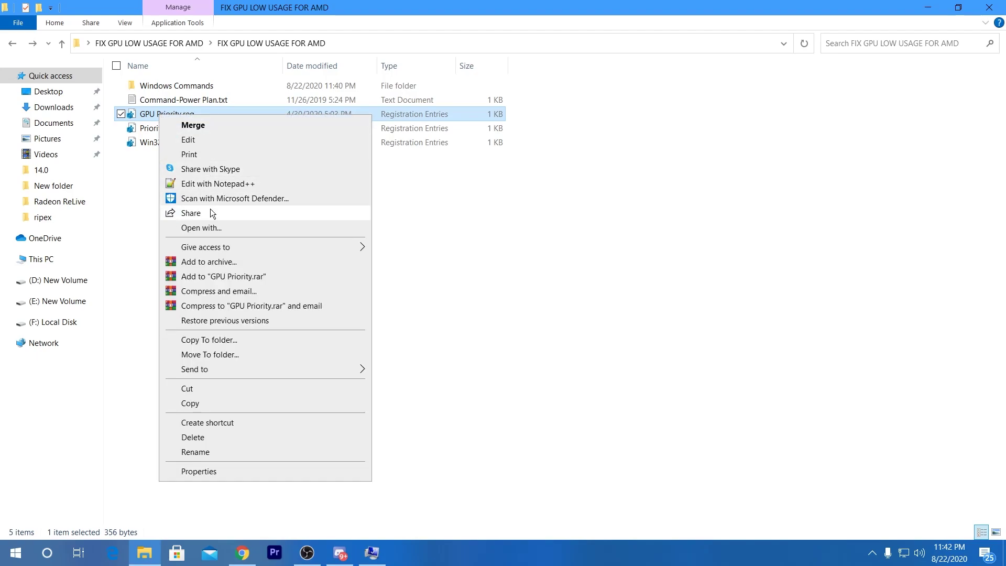
left_click(193, 125)
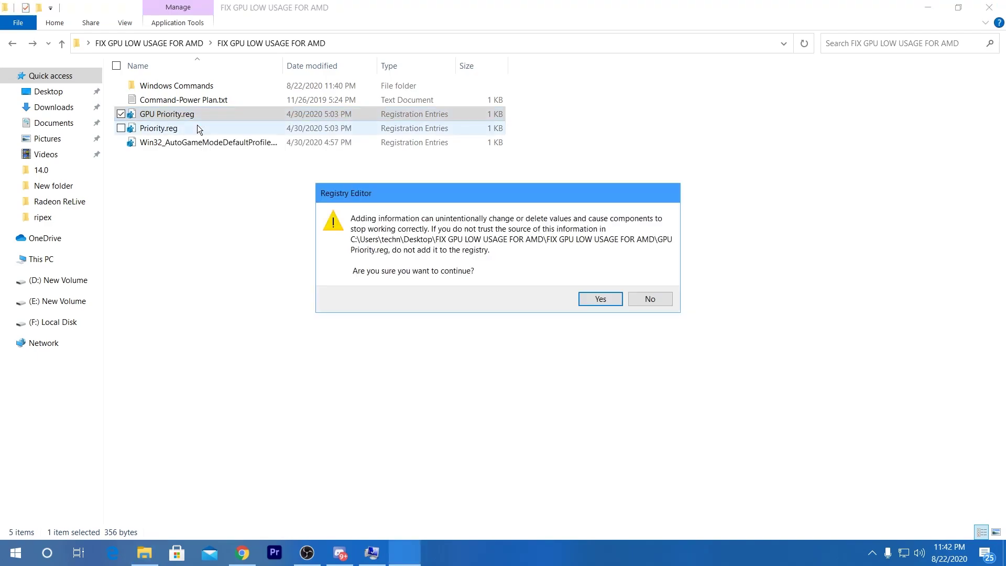
left_click(597, 298)
left_click(645, 277)
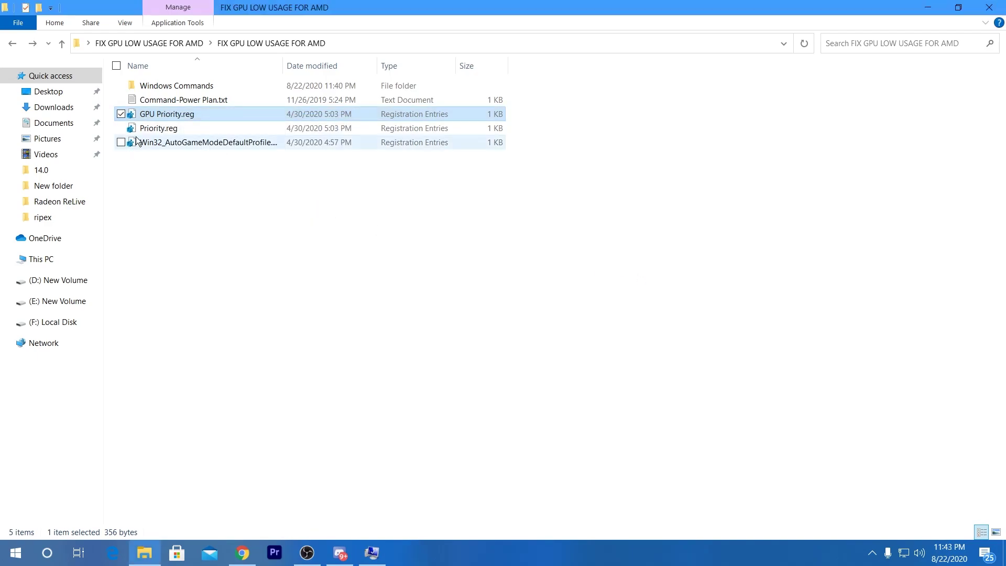
double_click(155, 129)
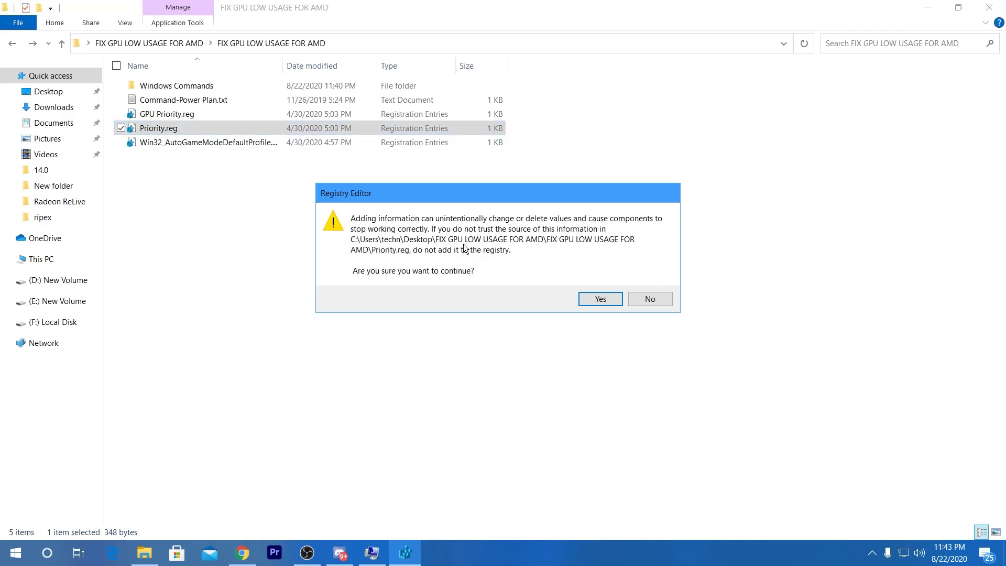
left_click(579, 298)
left_click(647, 278)
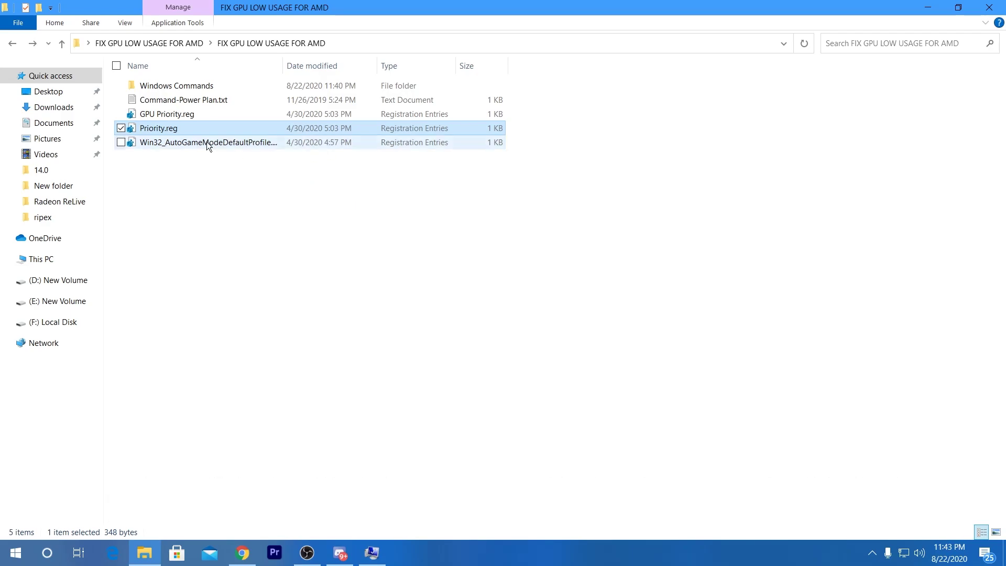
- Minimize the folder window, dismiss the restore point message and close System Properties
left_click(928, 7)
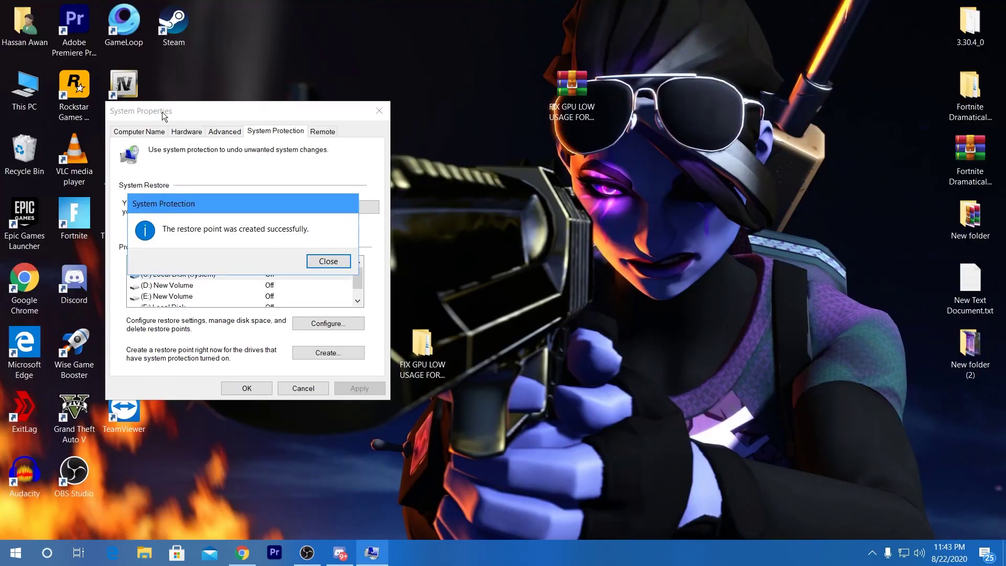
left_click(325, 262)
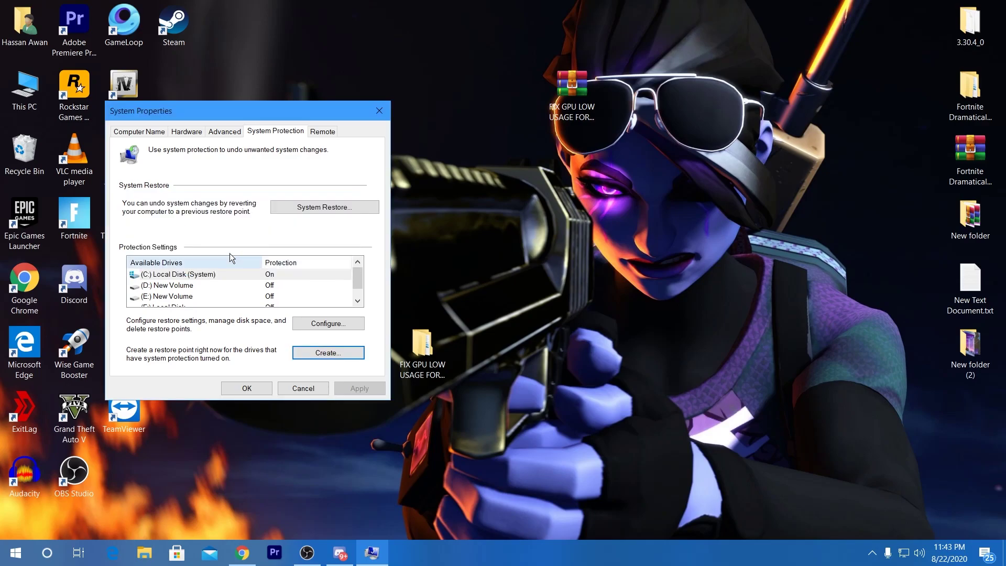
left_click(248, 387)
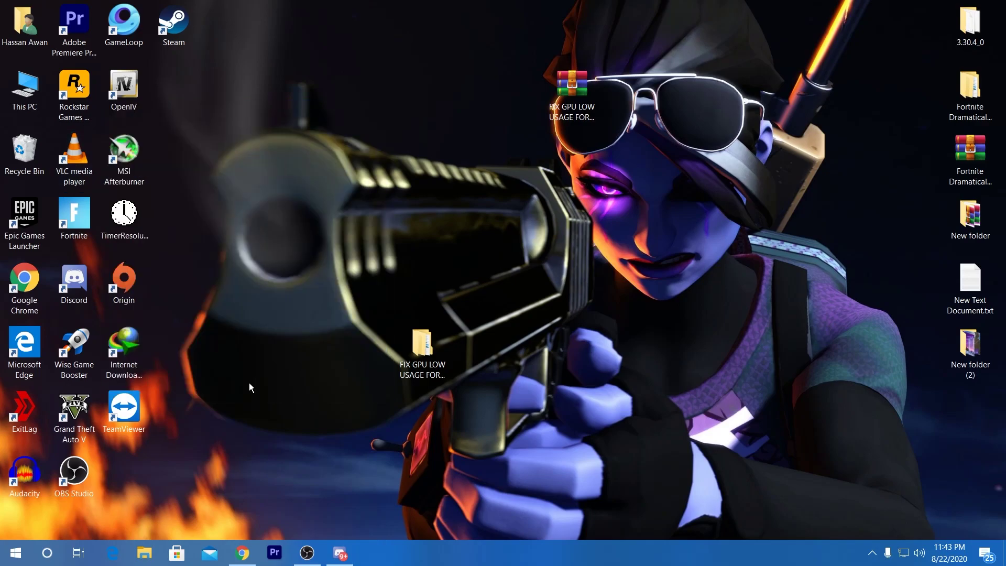
- Open the display settings from the desktop and choose 1920 × 1080 as the display resolution
right_click(566, 318)
left_click(593, 462)
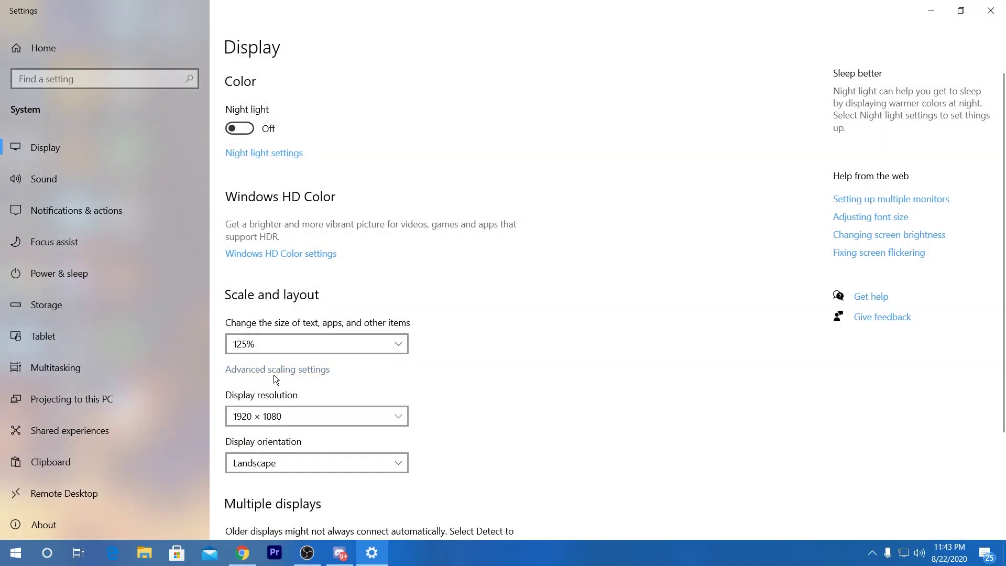
left_click(289, 415)
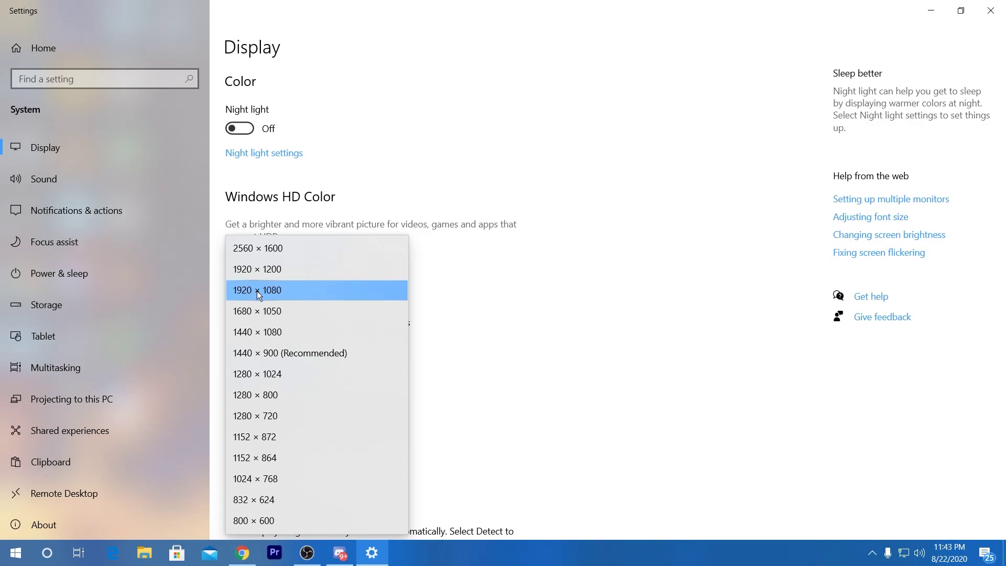
left_click(297, 288)
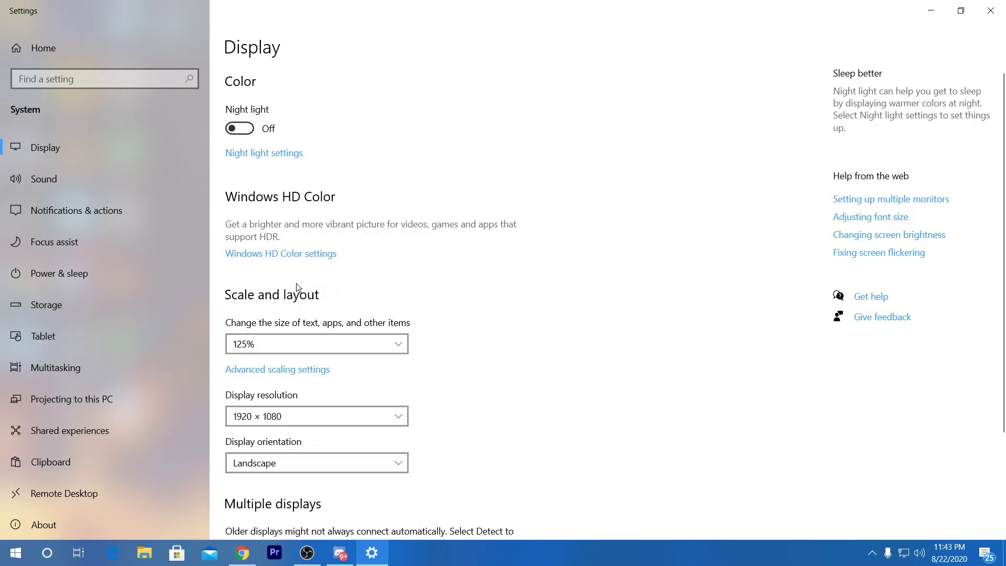
- Open Graphics settings and try to add FortniteClient-Win64-Shipping.exe from the Win64 folder as a desktop app
scroll(285, 293, "down", 3)
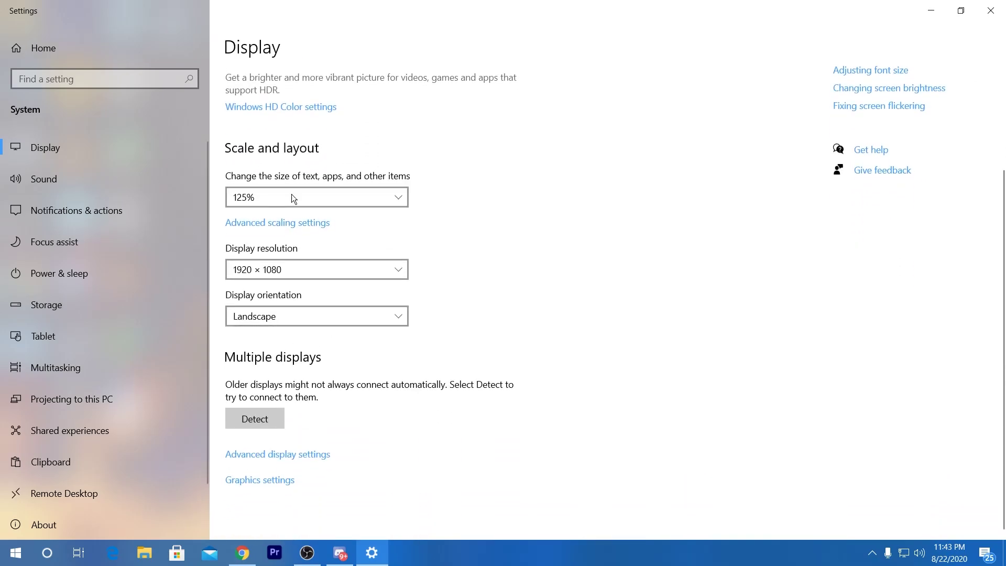
left_click(252, 481)
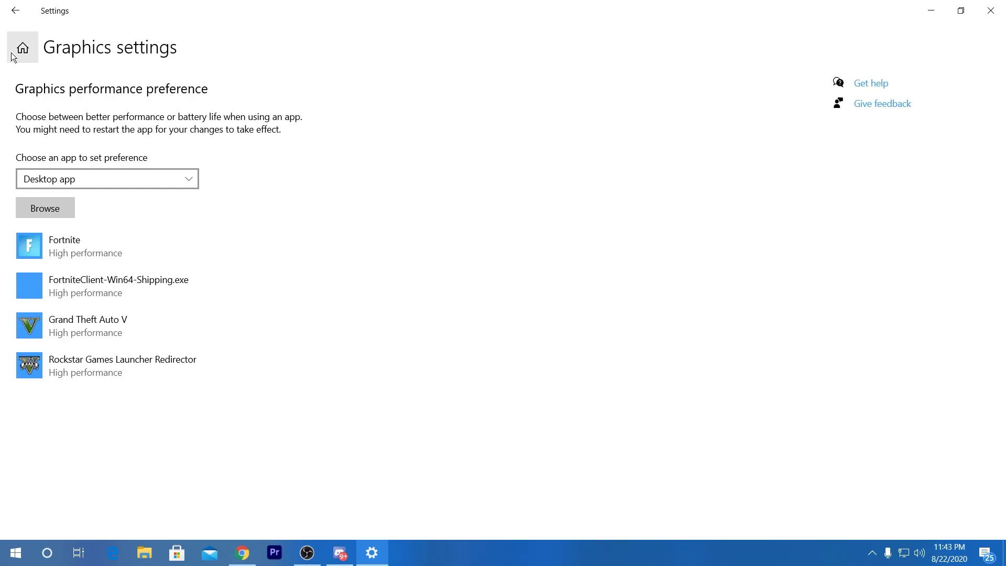
left_click(74, 177)
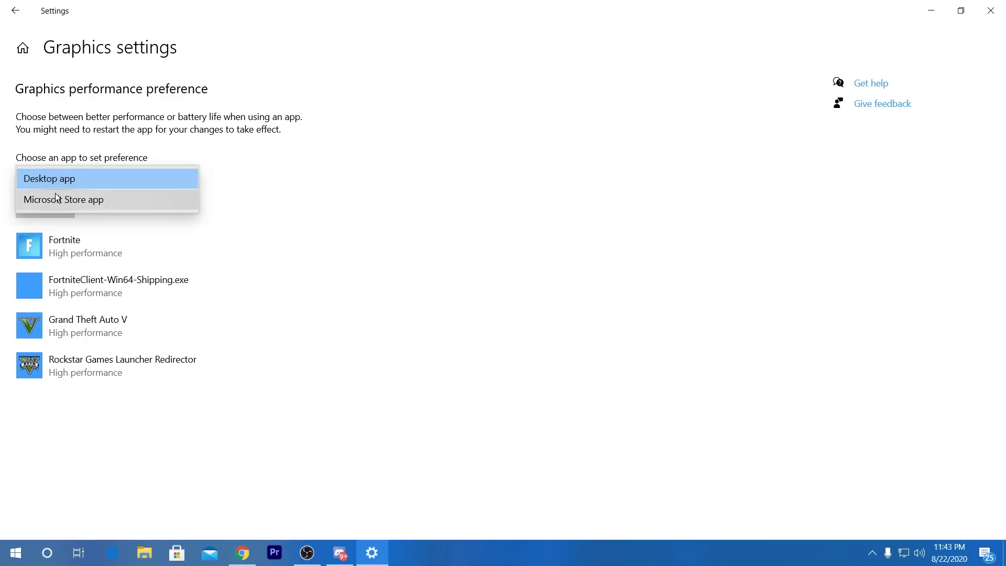
left_click(58, 177)
left_click(37, 207)
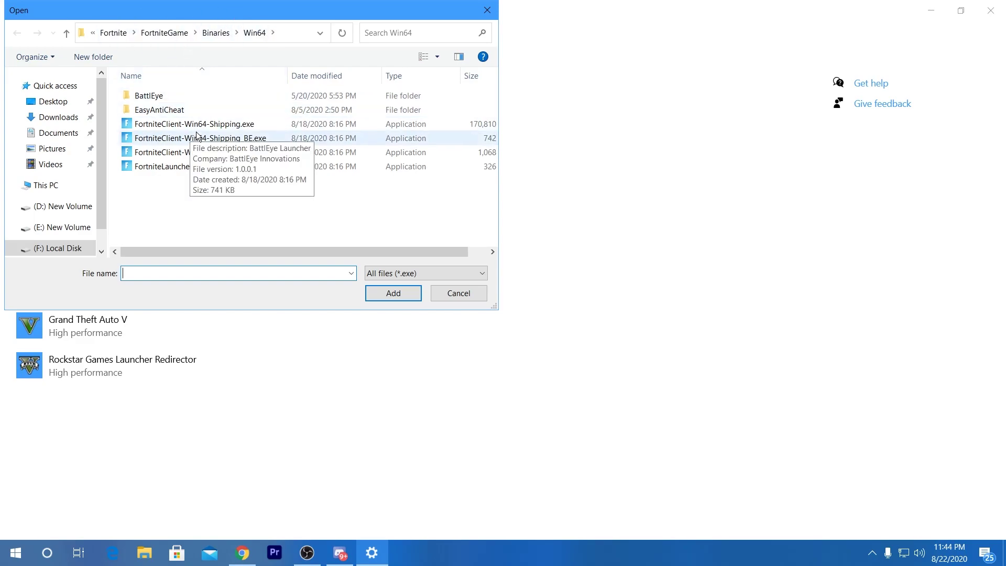
left_click(157, 125)
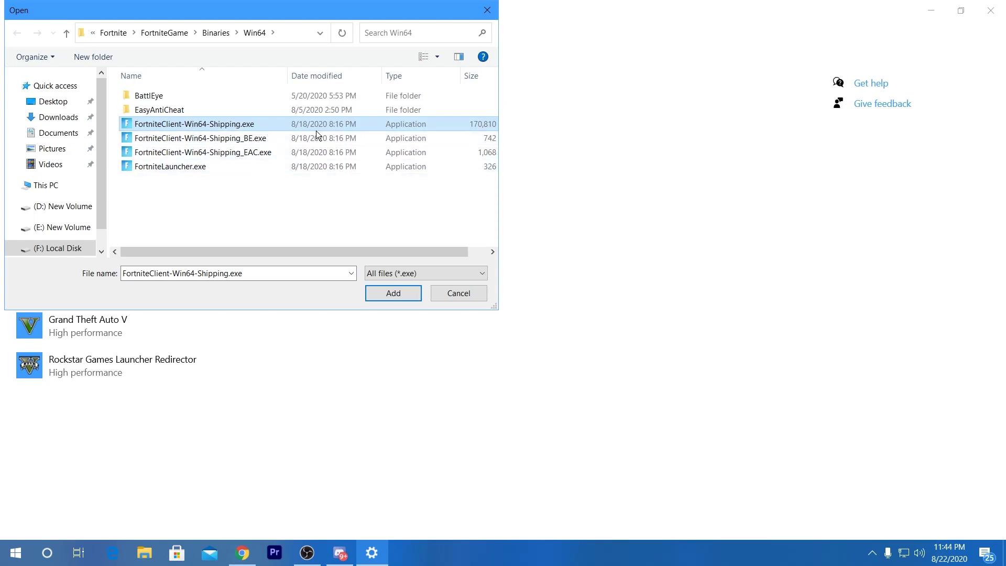
left_click(381, 295)
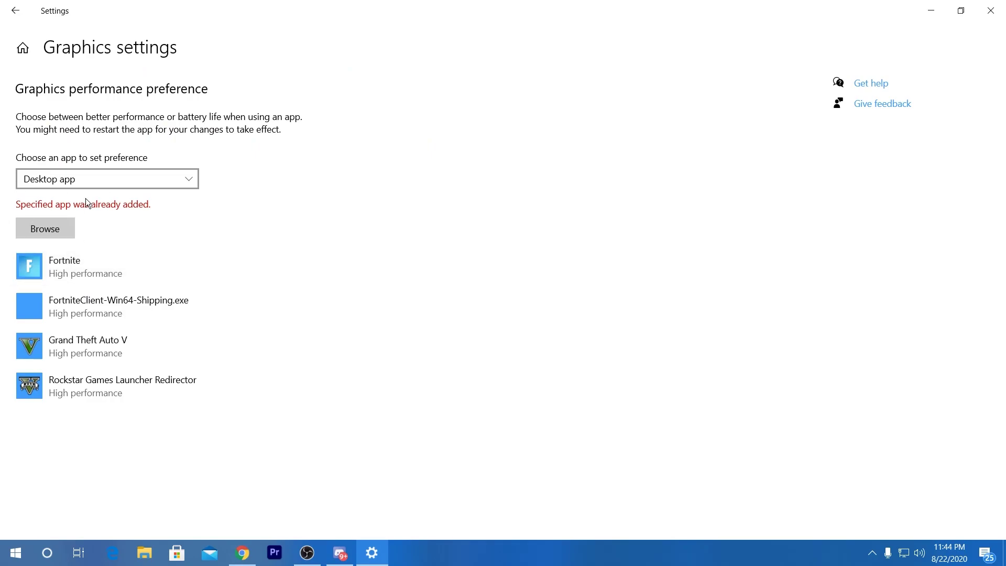
- Save High performance as the graphics preference for Fortnite and close Settings
left_click(57, 267)
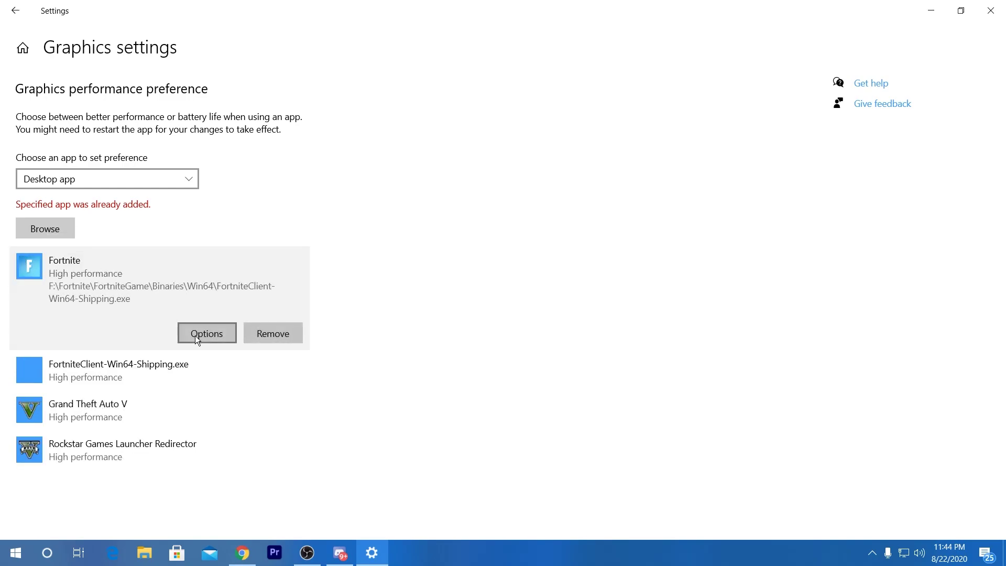
left_click(195, 337)
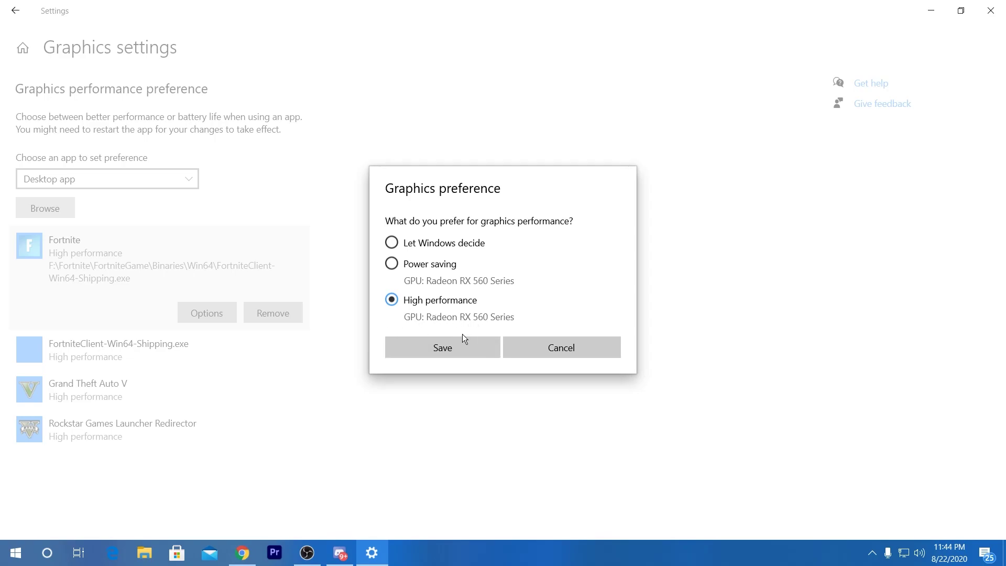
left_click(453, 348)
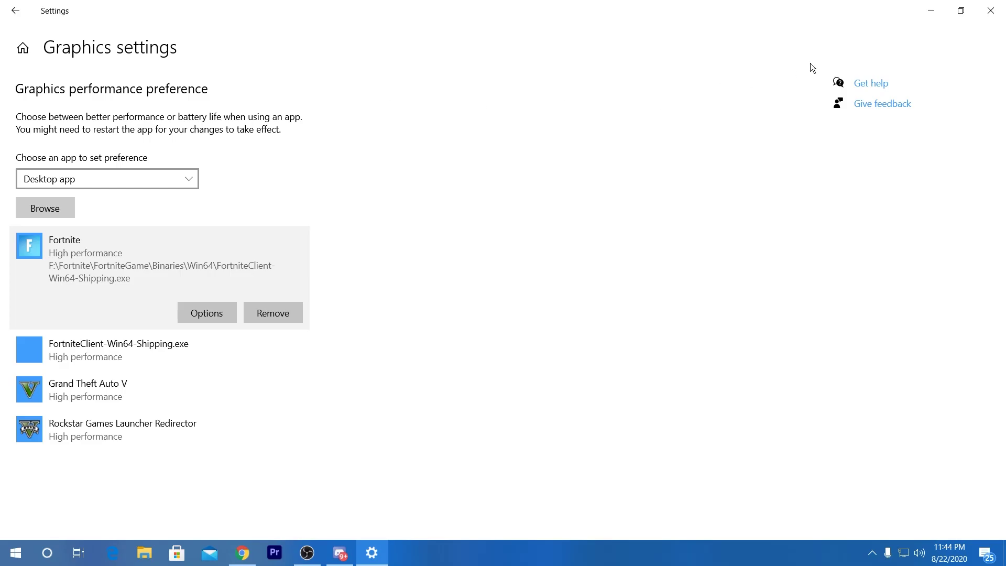
left_click(991, 11)
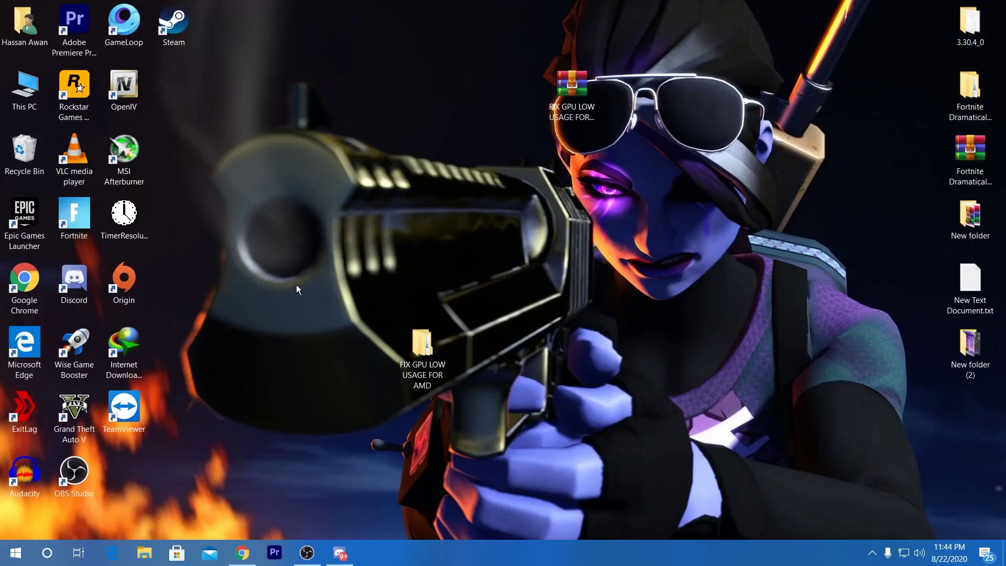